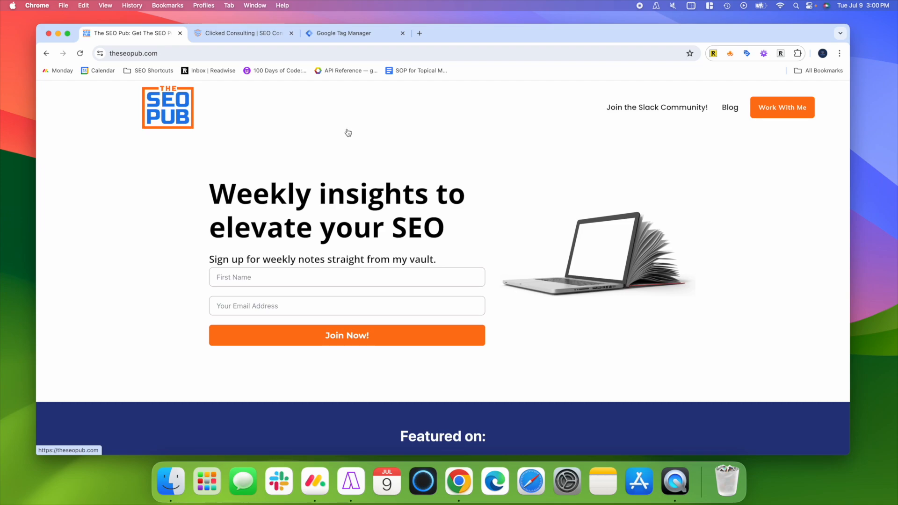
- Switch to the Clicked Consulting website and follow its Introductory Call link to examine the discovery call form
left_click(253, 34)
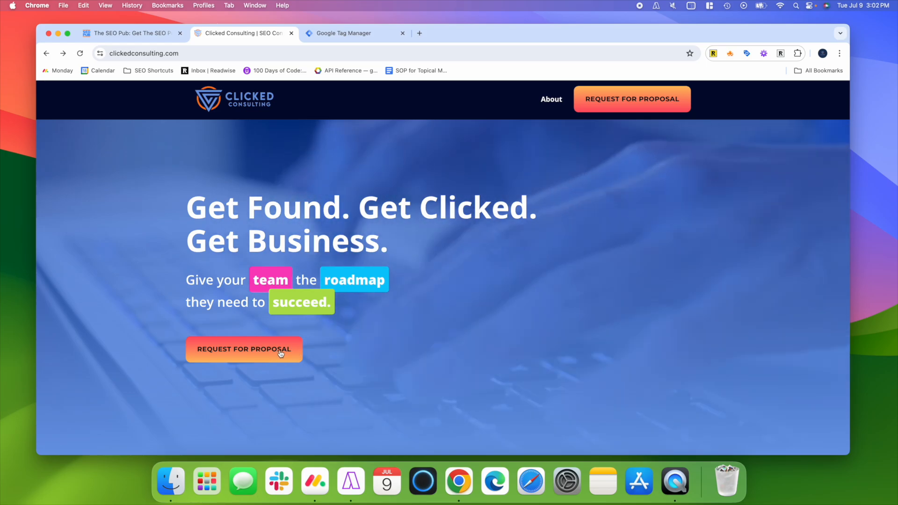
scroll(517, 326, "down", 3)
scroll(517, 327, "down", 12)
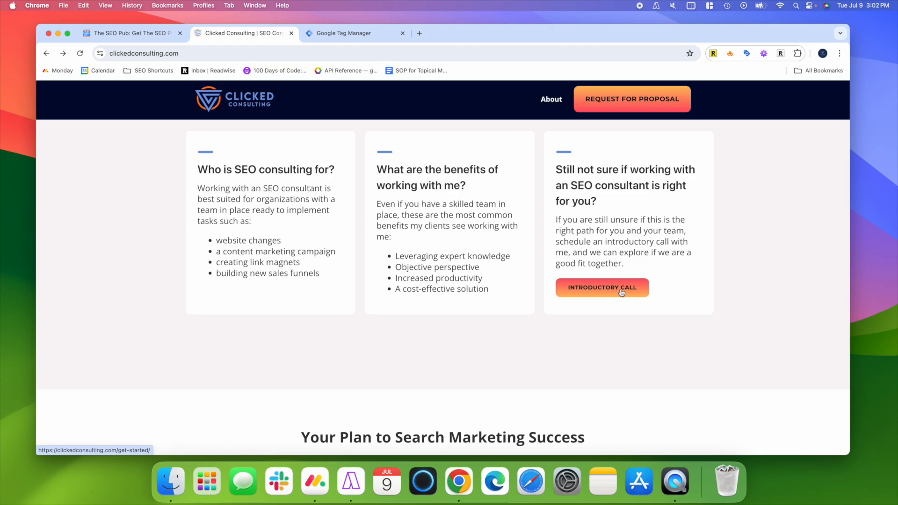
left_click(620, 291)
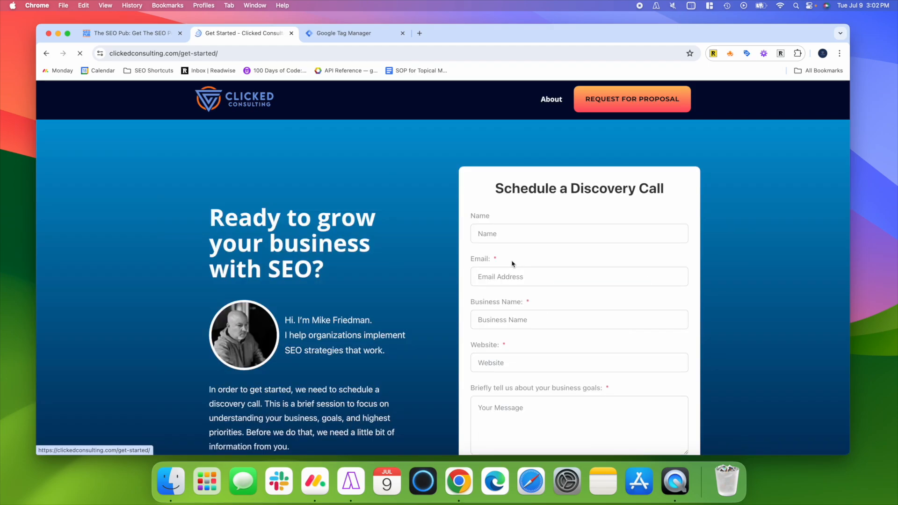
scroll(403, 271, "down", 2)
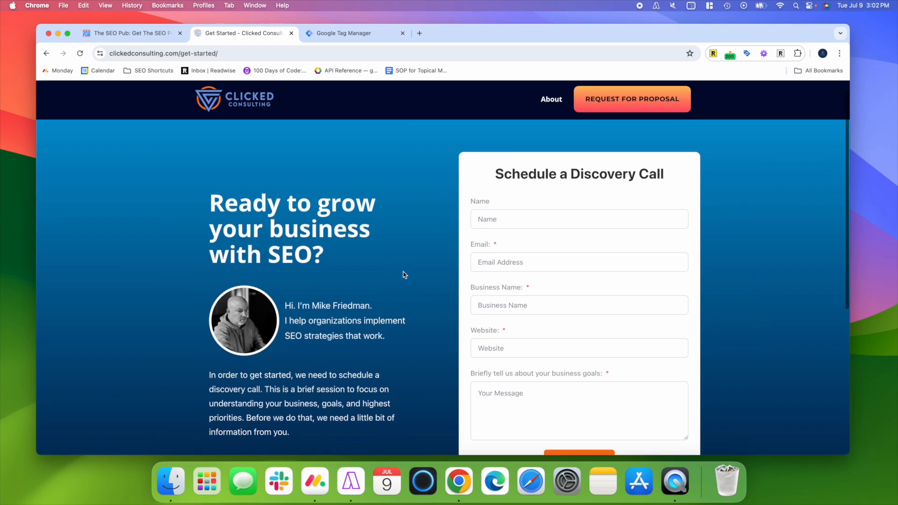
scroll(403, 271, "down", 1)
scroll(583, 164, "up", 3)
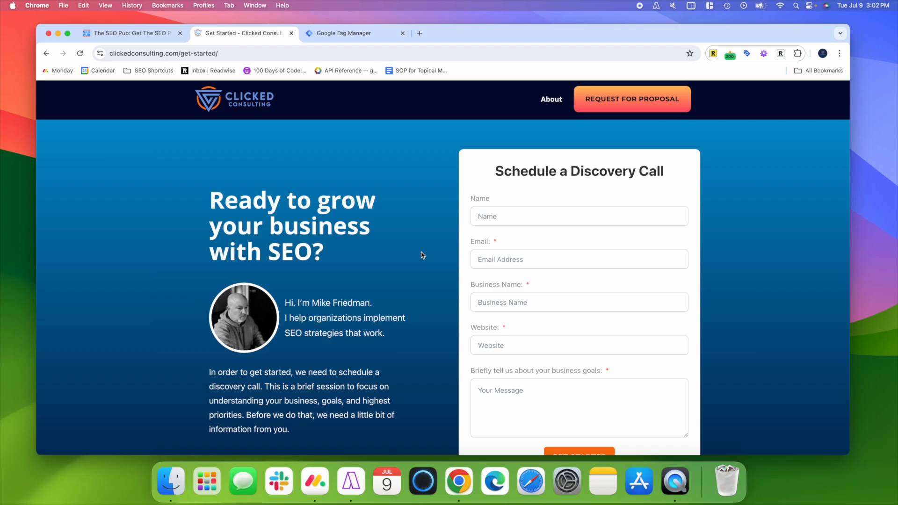
- Return to the Clicked Consulting homepage and follow the hero section's Request for Proposal link to view its destination page
left_click(226, 96)
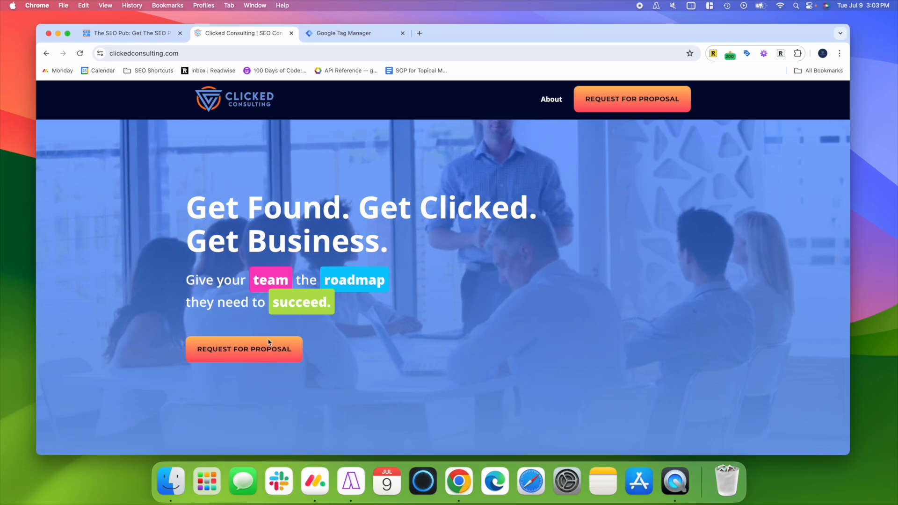
left_click(278, 355)
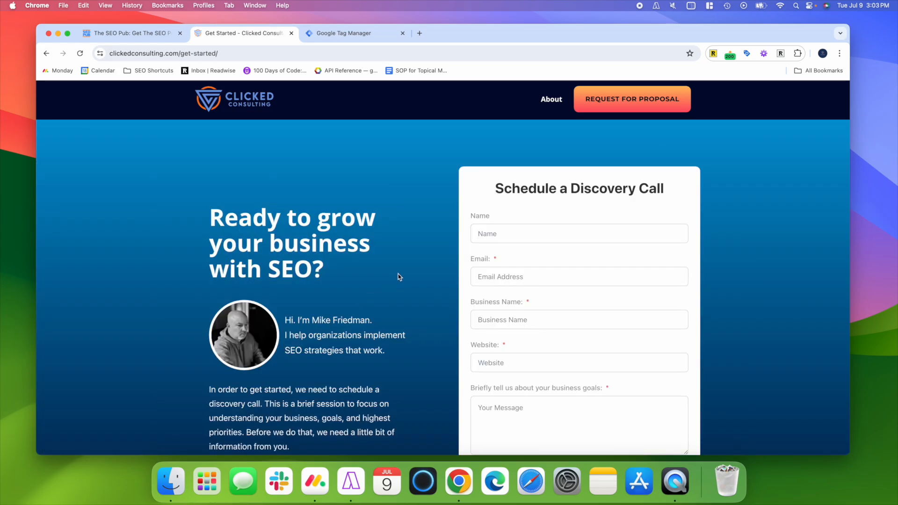
scroll(398, 276, "down", 1)
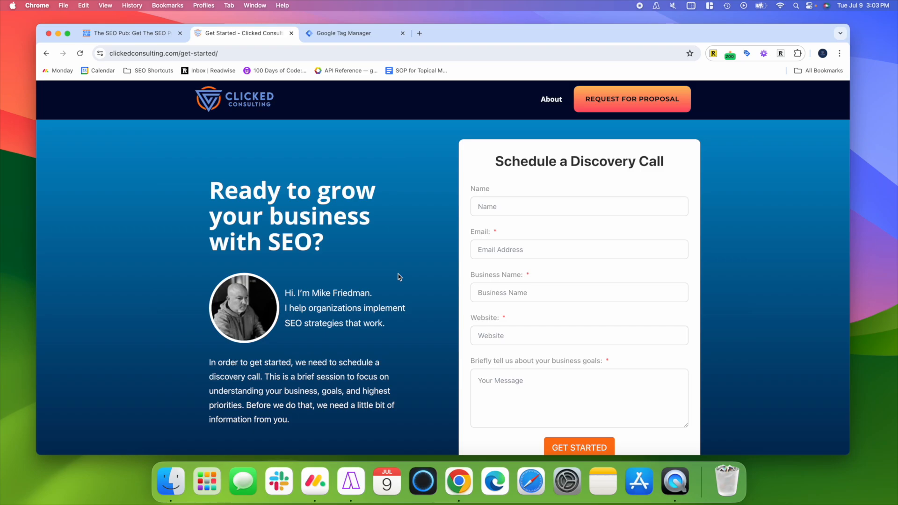
- Go back to the homepage and examine where the Request for Proposal and Introductory Call links are placed
left_click(237, 99)
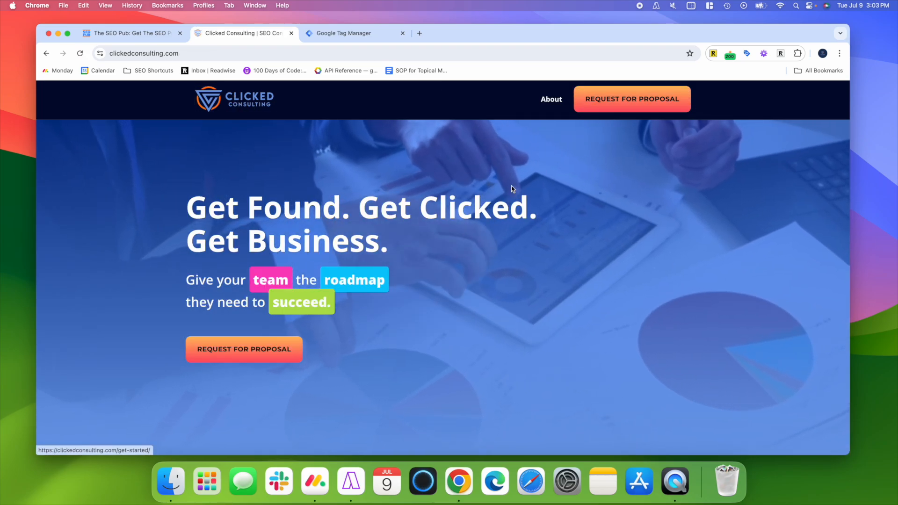
scroll(552, 337, "down", 10)
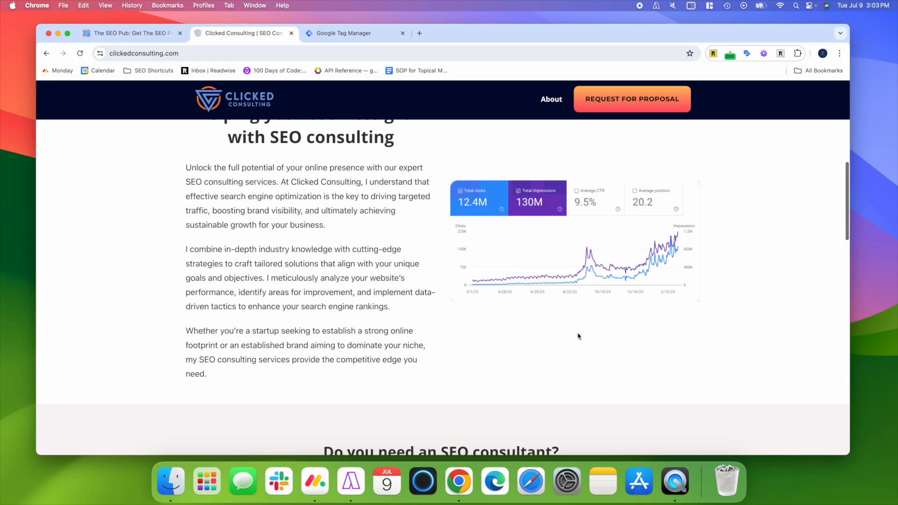
scroll(578, 336, "down", 7)
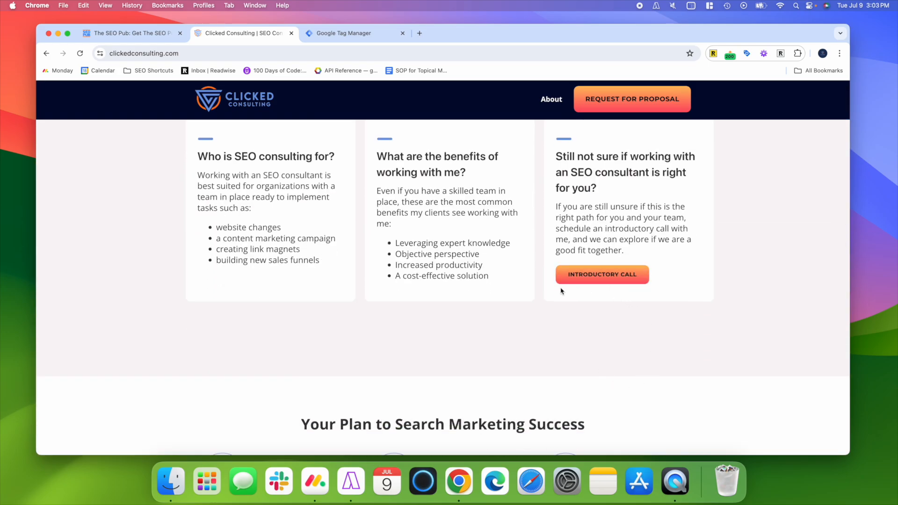
scroll(561, 291, "up", 15)
scroll(561, 291, "down", 8)
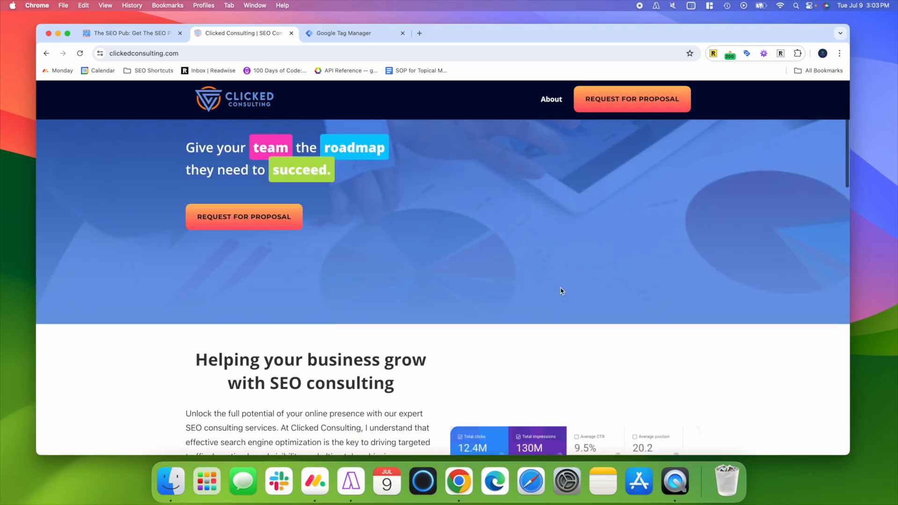
scroll(561, 291, "down", 8)
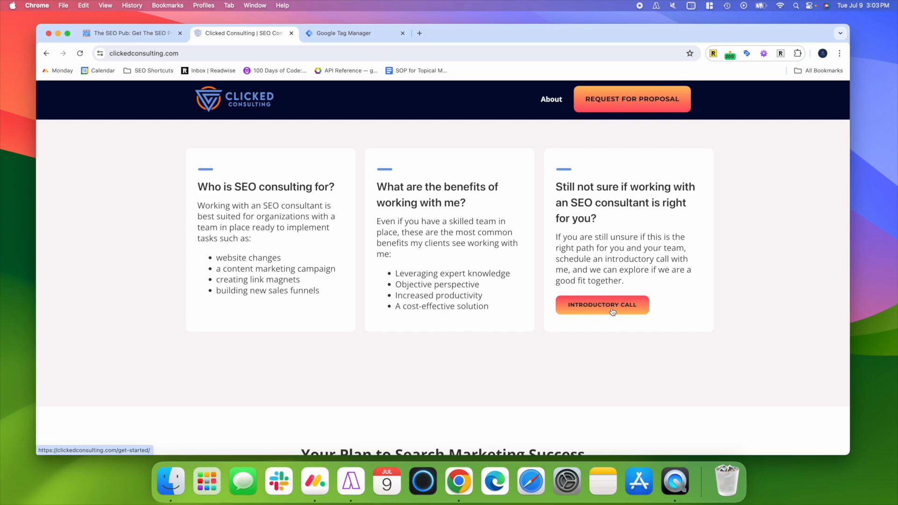
scroll(543, 344, "up", 10)
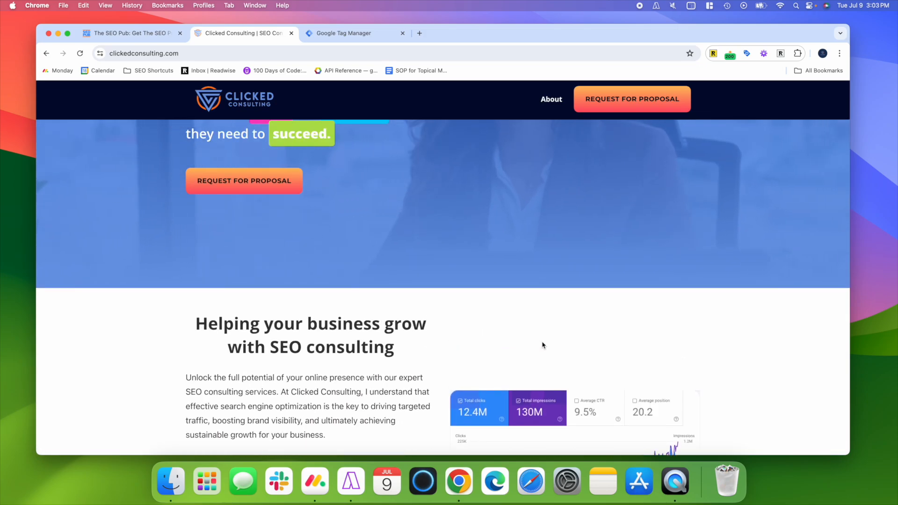
scroll(542, 345, "up", 4)
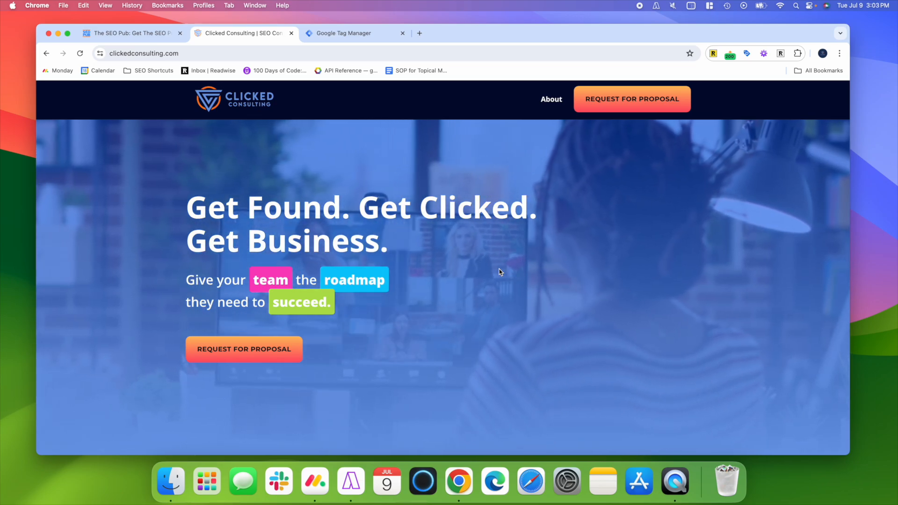
- In Google Tag Manager, enable the built-in variables Click Element, Click Classes, Click ID, Click Target, Click URL and Click Text
left_click(336, 33)
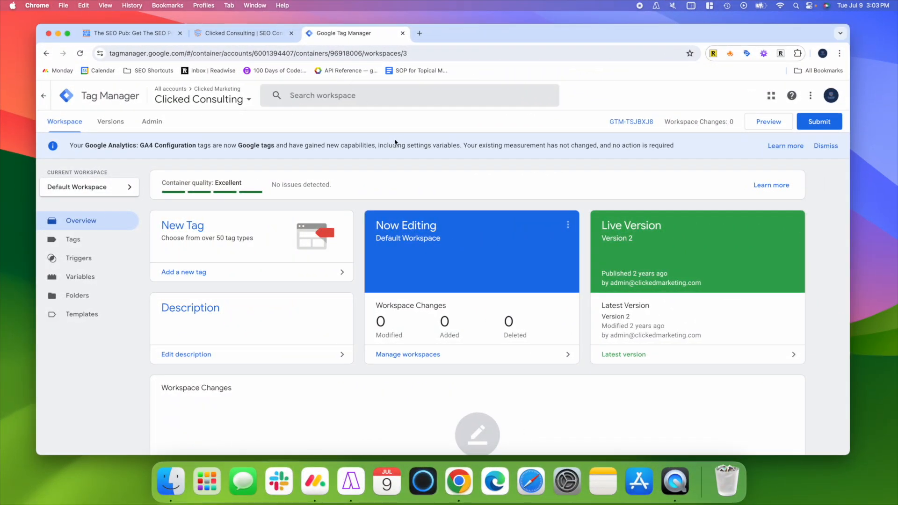
left_click(79, 279)
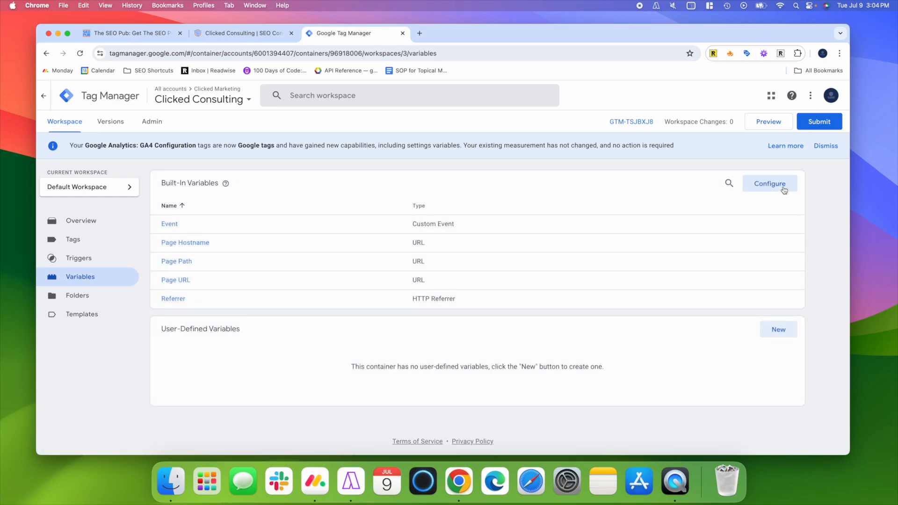
left_click(784, 189)
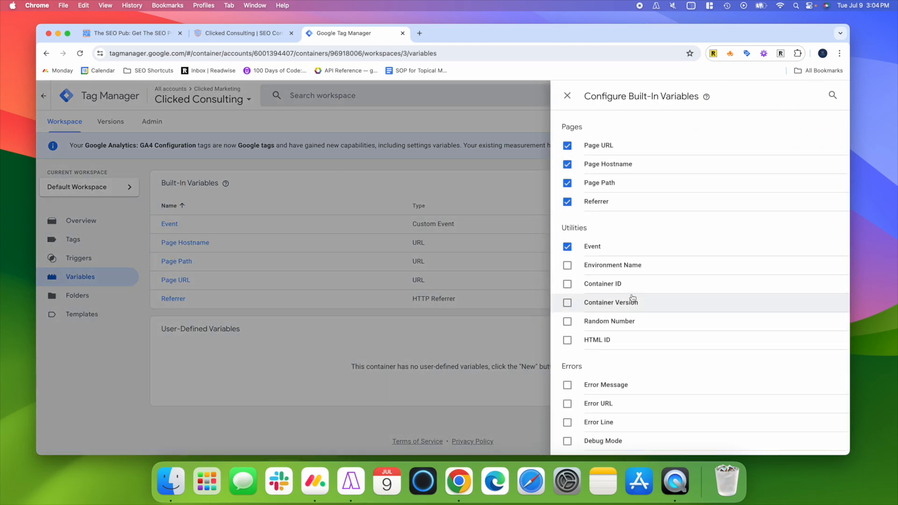
scroll(633, 300, "down", 3)
scroll(632, 298, "down", 5)
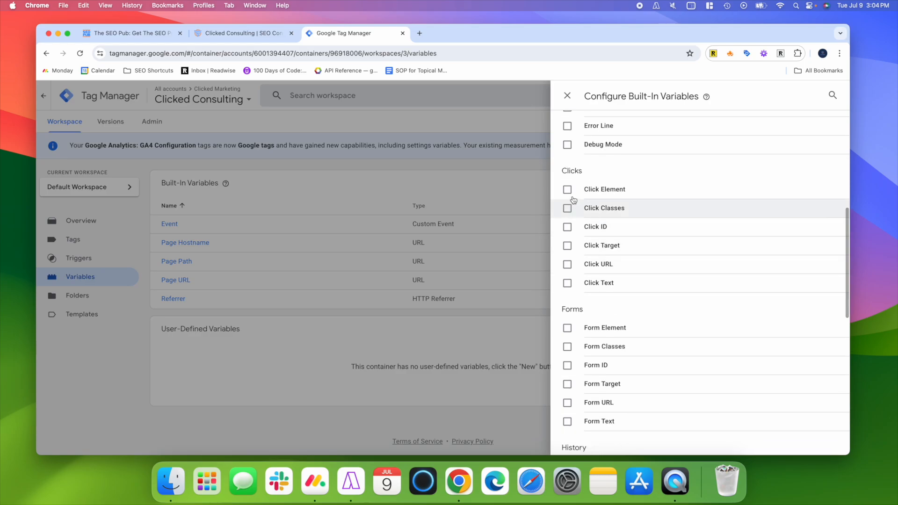
left_click(567, 190)
left_click(568, 208)
left_click(568, 227)
left_click(568, 246)
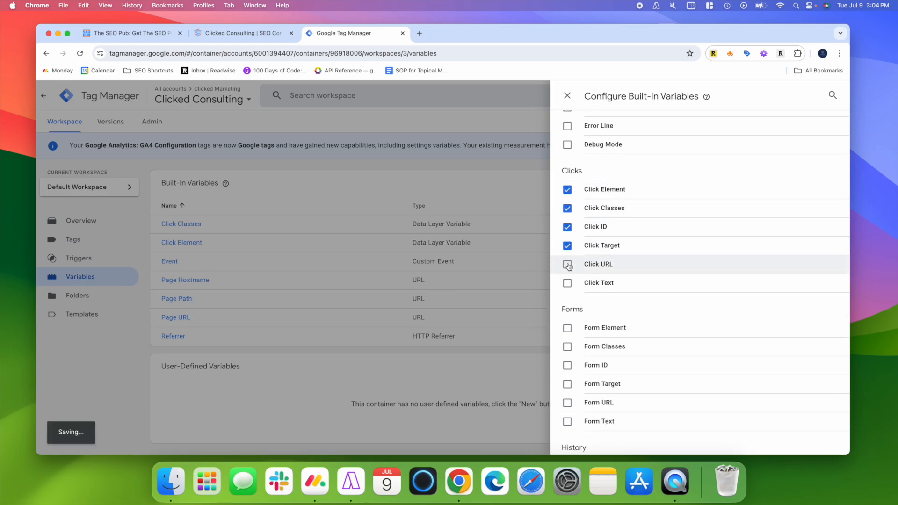
left_click(568, 264)
left_click(568, 283)
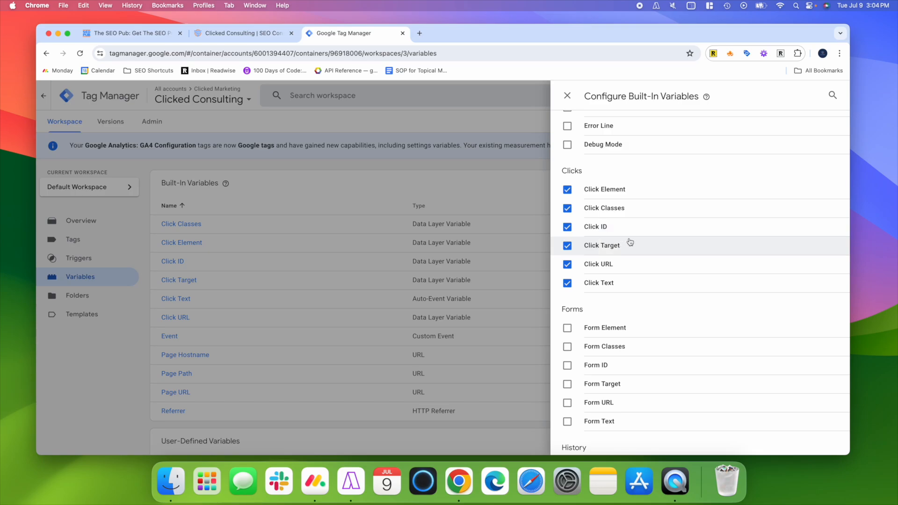
- Enable the built-in variables Form Element, Form Classes, Form ID, Form Target, Form URL and Form Text, and close the variable configuration
scroll(626, 298, "down", 1)
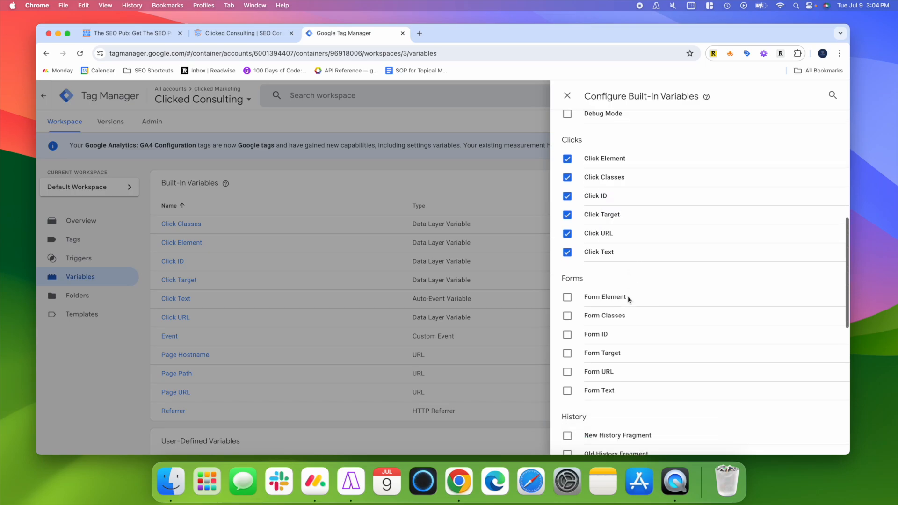
left_click(568, 297)
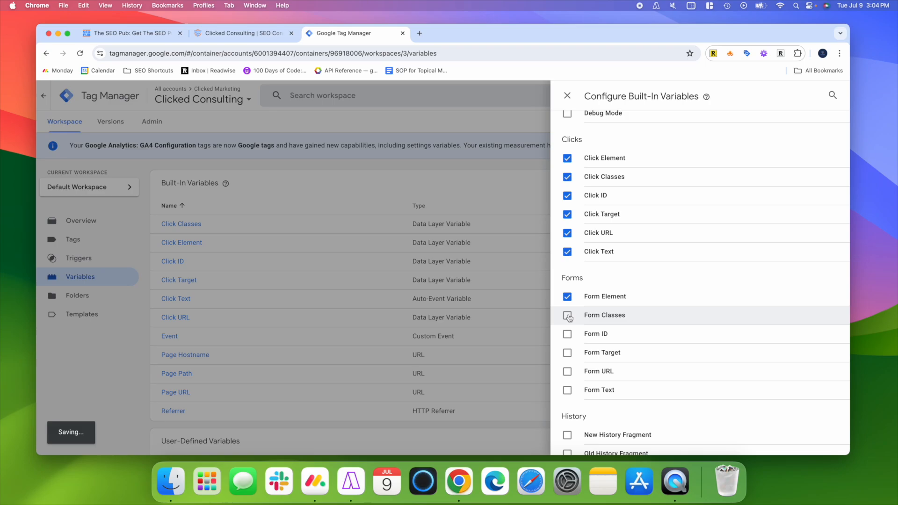
left_click(567, 316)
left_click(567, 334)
left_click(567, 353)
left_click(567, 373)
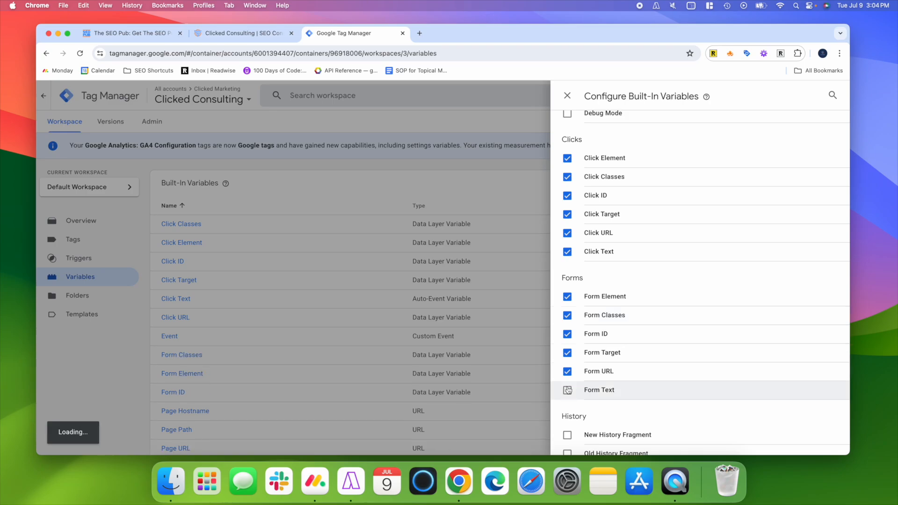
left_click(567, 390)
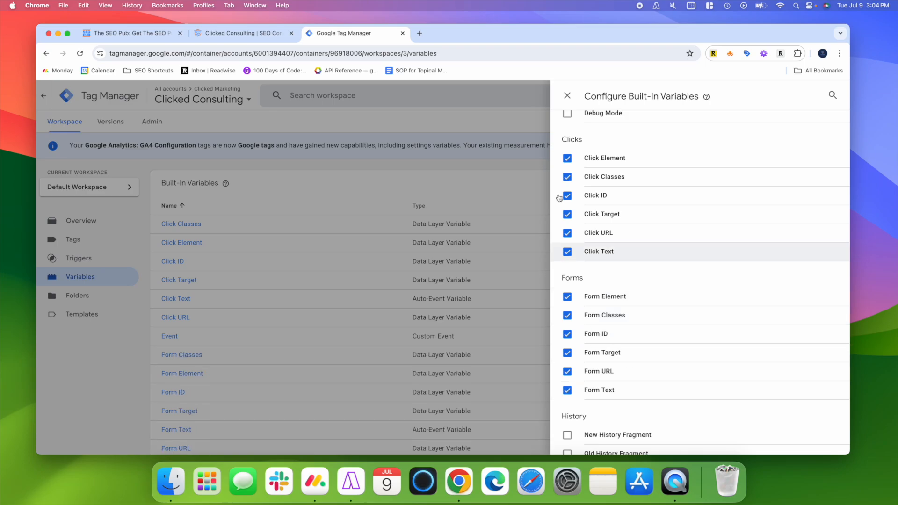
left_click(429, 271)
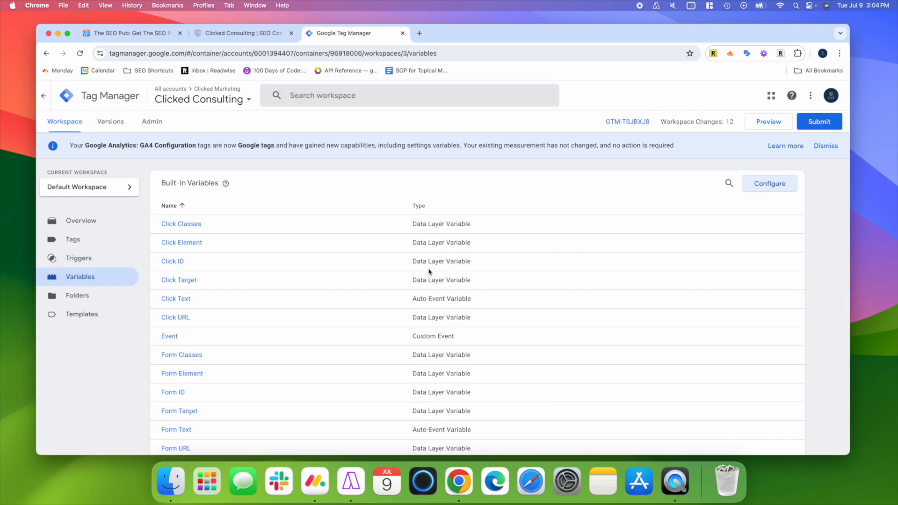
- Create and save a trigger named "all clicks" with the Click - All Elements type, firing on all clicks
left_click(82, 261)
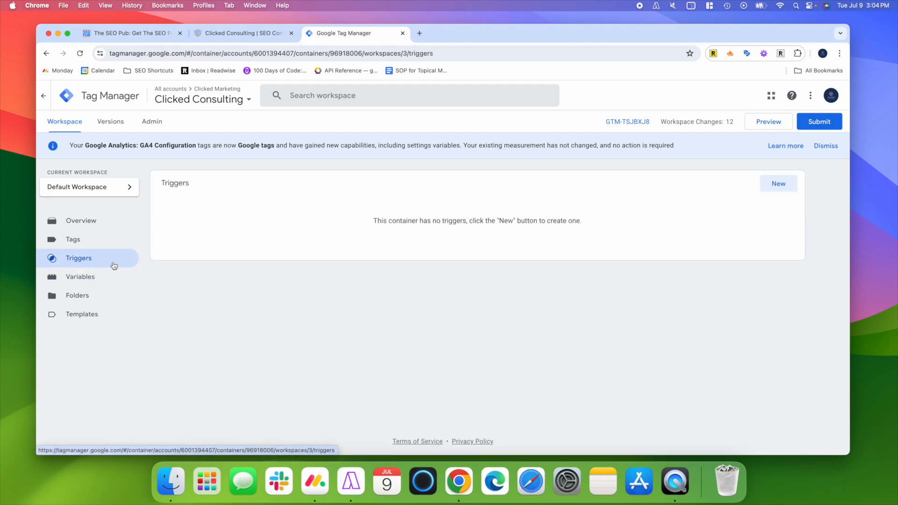
left_click(772, 185)
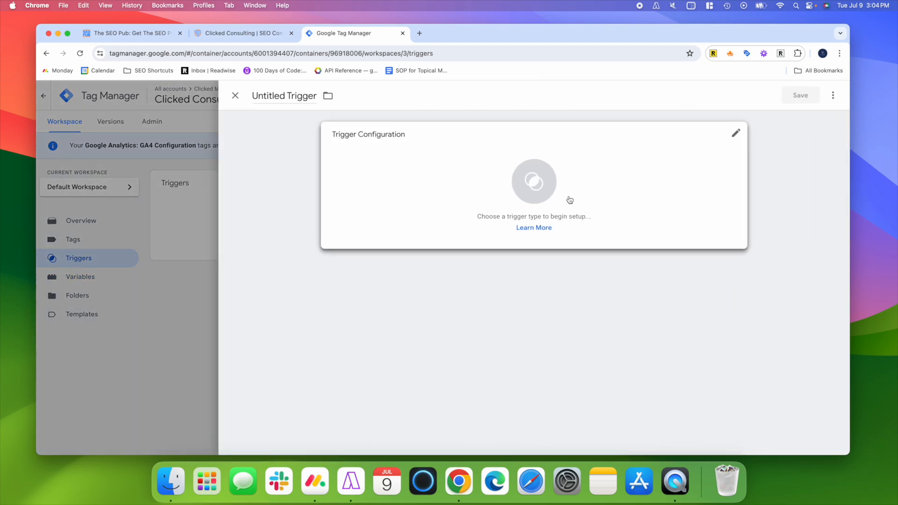
left_click(280, 94)
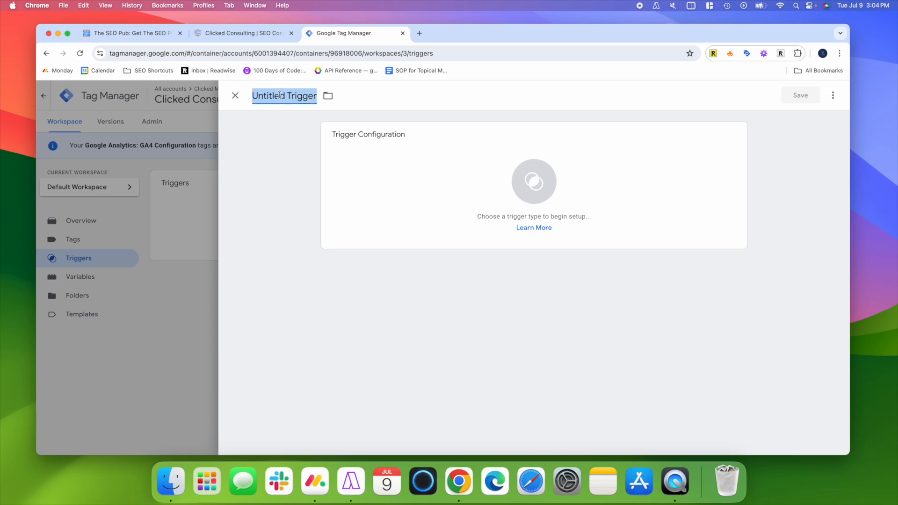
type("all clicks")
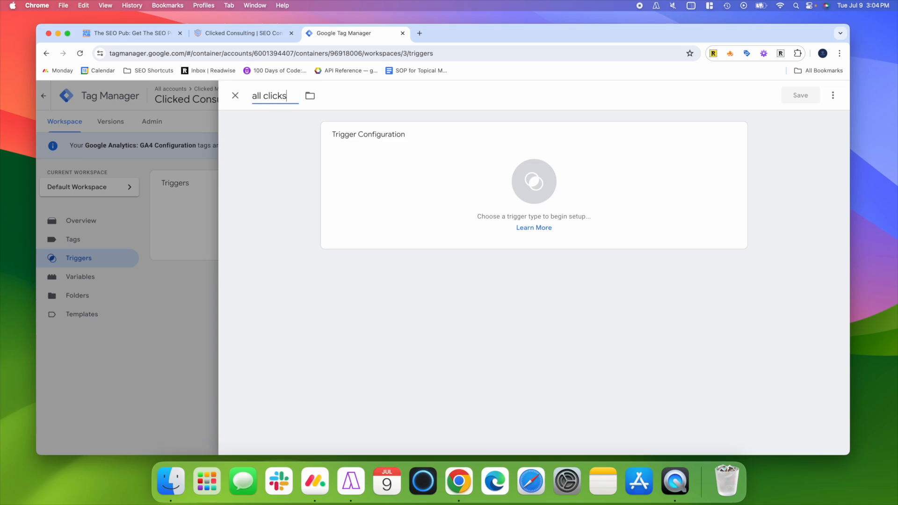
left_click(516, 182)
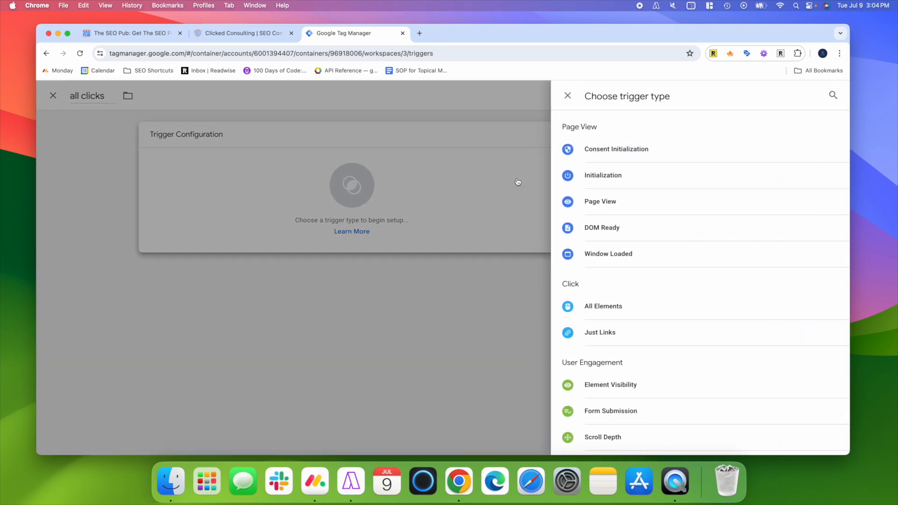
left_click(618, 308)
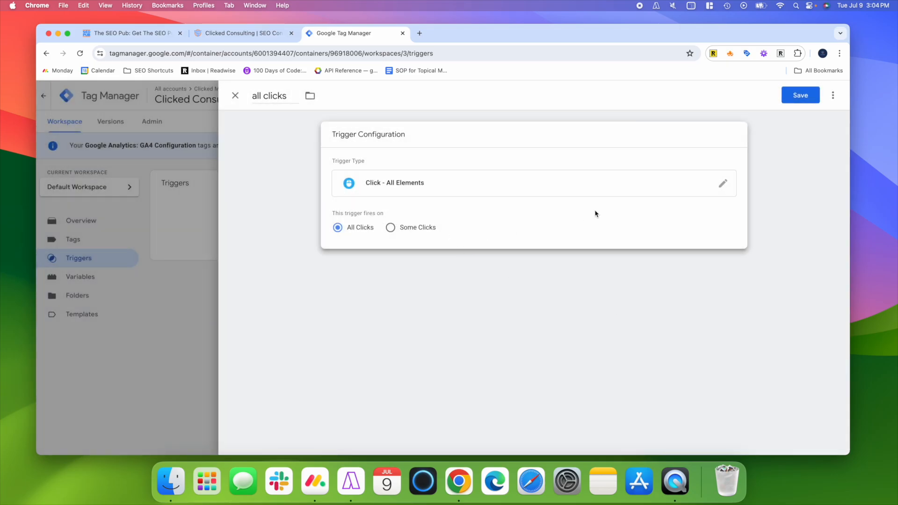
left_click(789, 96)
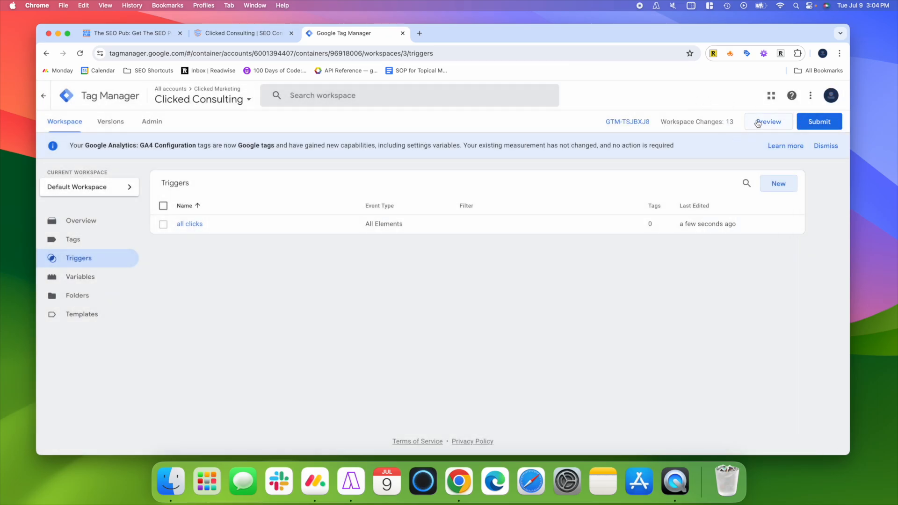
left_click(763, 127)
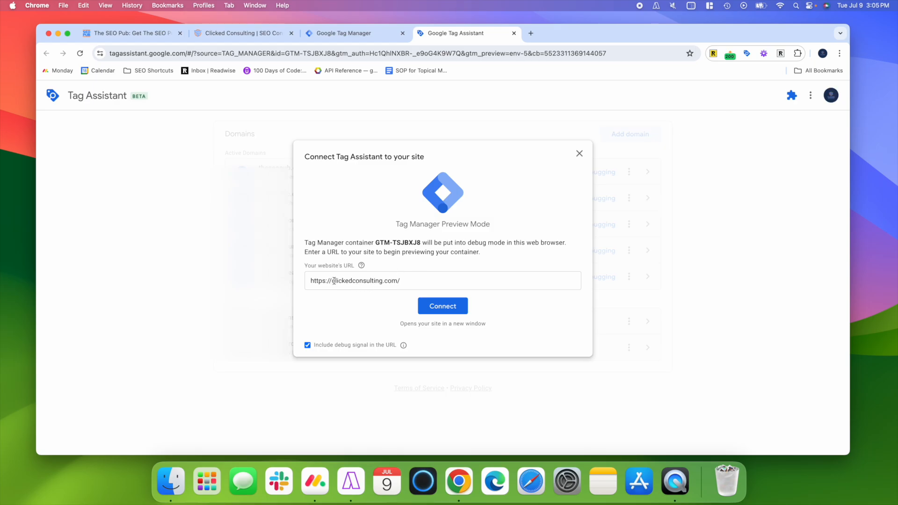
left_click(425, 305)
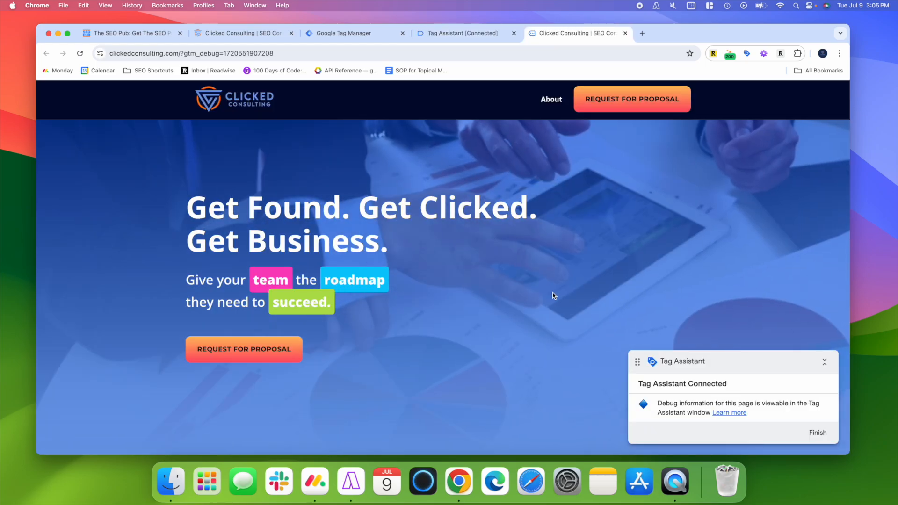
- On the connected Clicked Consulting homepage, follow the Introductory Call button to register a test click
scroll(557, 295, "down", 3)
scroll(557, 296, "down", 15)
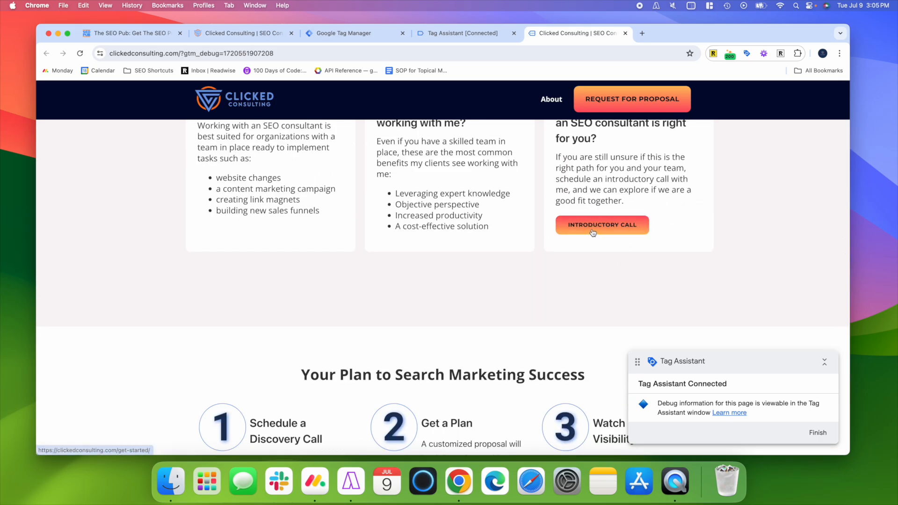
scroll(568, 283, "up", 2)
left_click(594, 274)
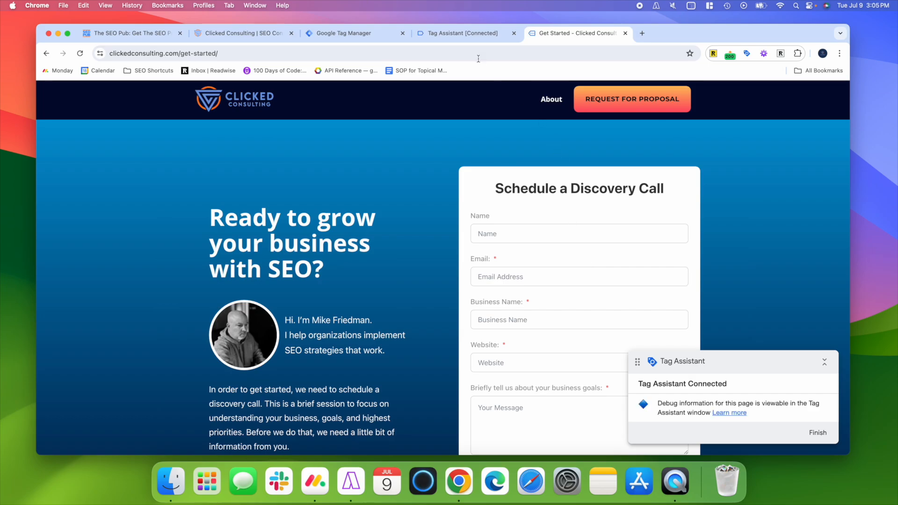
- Switch to Tag Assistant, copy the Click ID value from the Click event's variables, and end the debug session
left_click(457, 38)
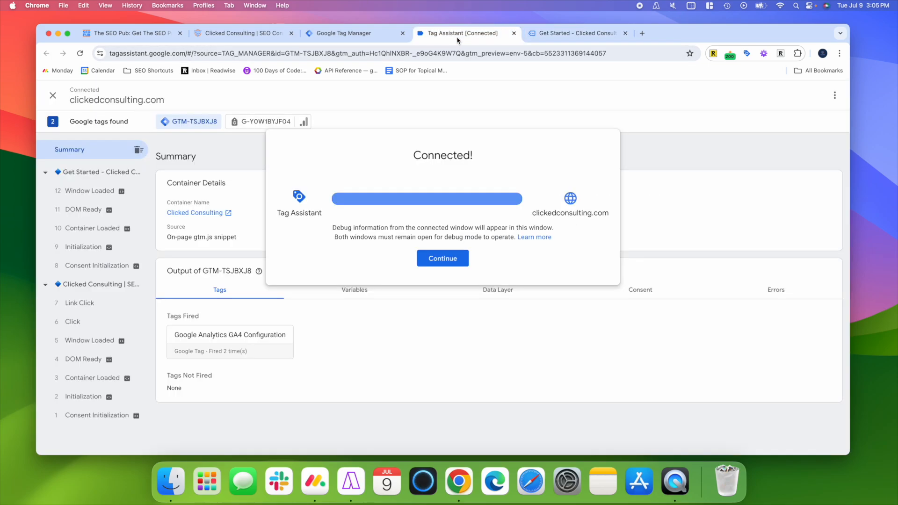
left_click(443, 262)
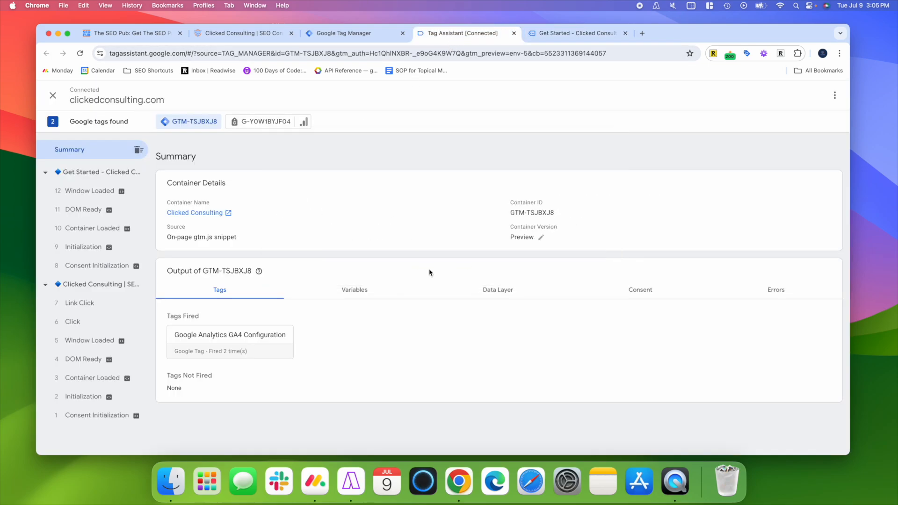
left_click(88, 322)
left_click(343, 260)
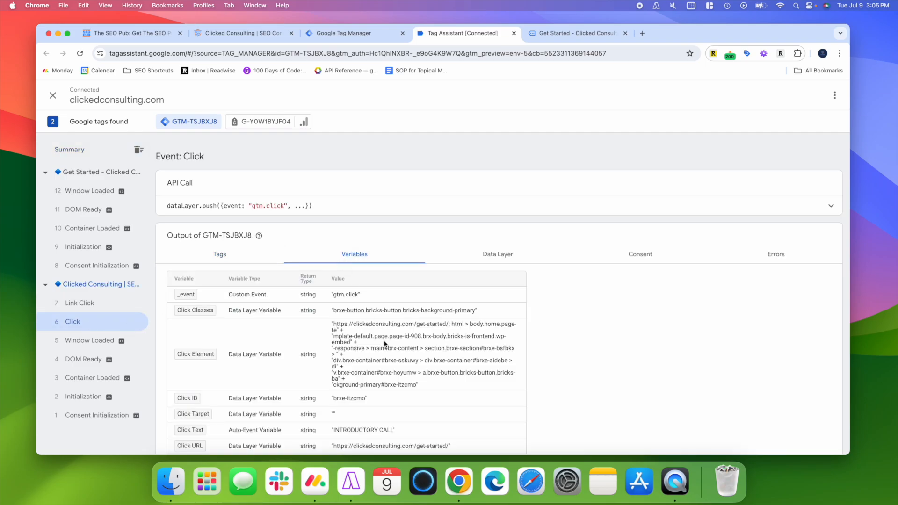
scroll(385, 345, "down", 3)
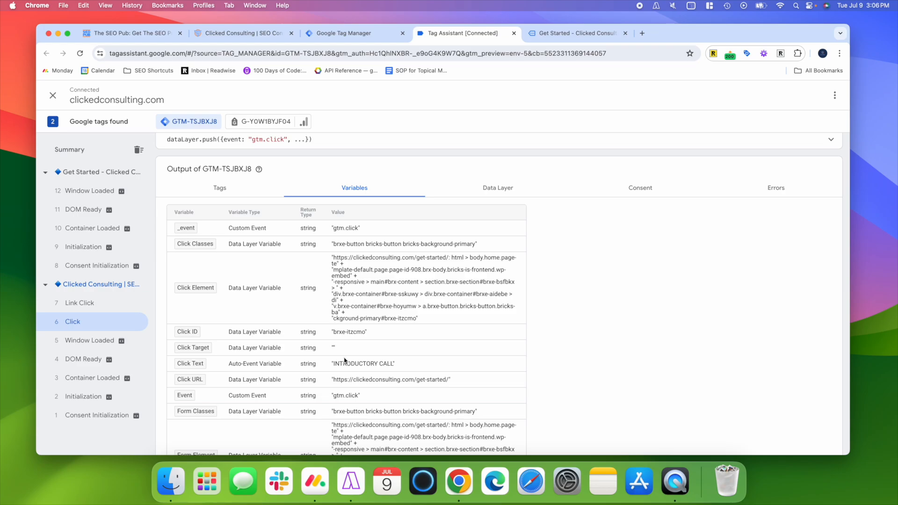
left_click_drag(334, 333, 365, 336)
left_click(52, 96)
left_click(524, 224)
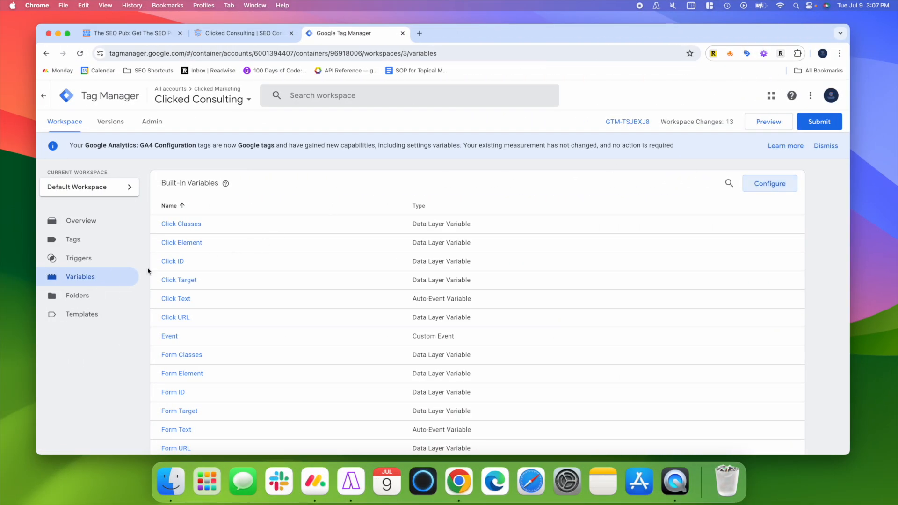
- Check the Clicks and Forms entries in the built-in variable configuration, and close it
left_click(778, 187)
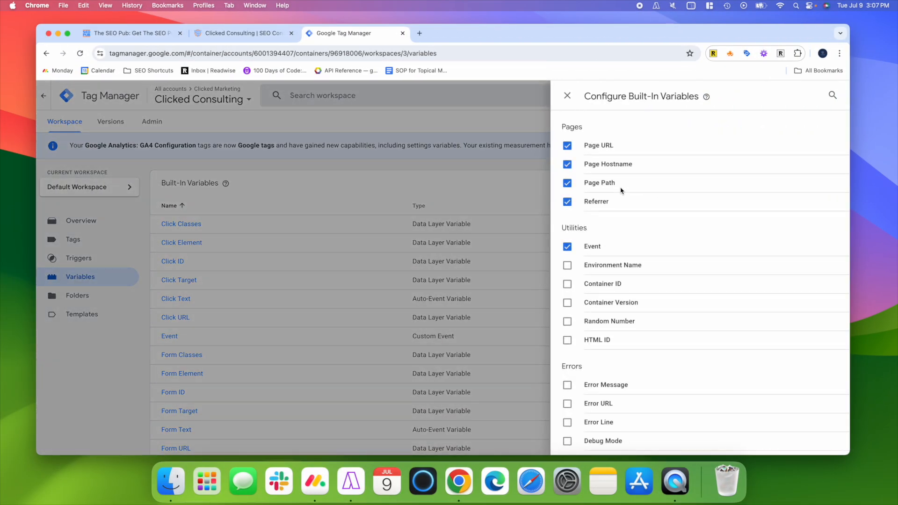
scroll(585, 299, "down", 5)
scroll(584, 299, "down", 1)
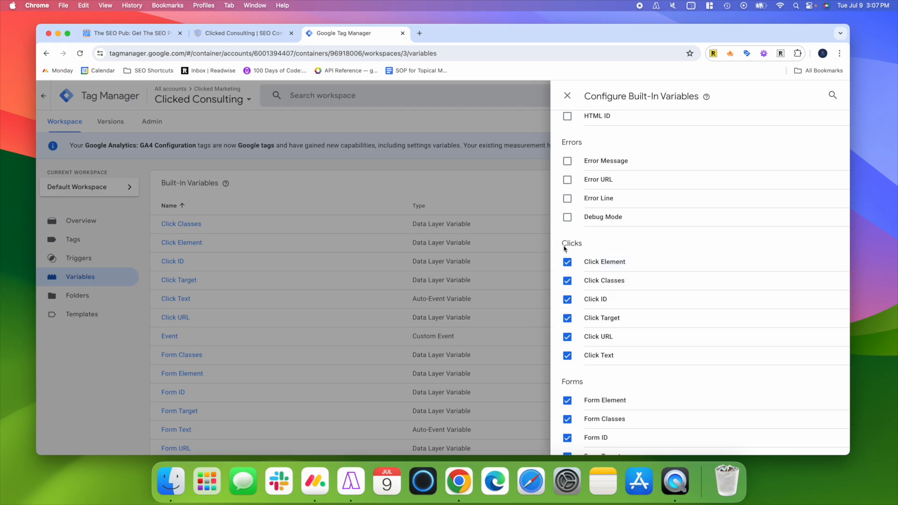
left_click(568, 95)
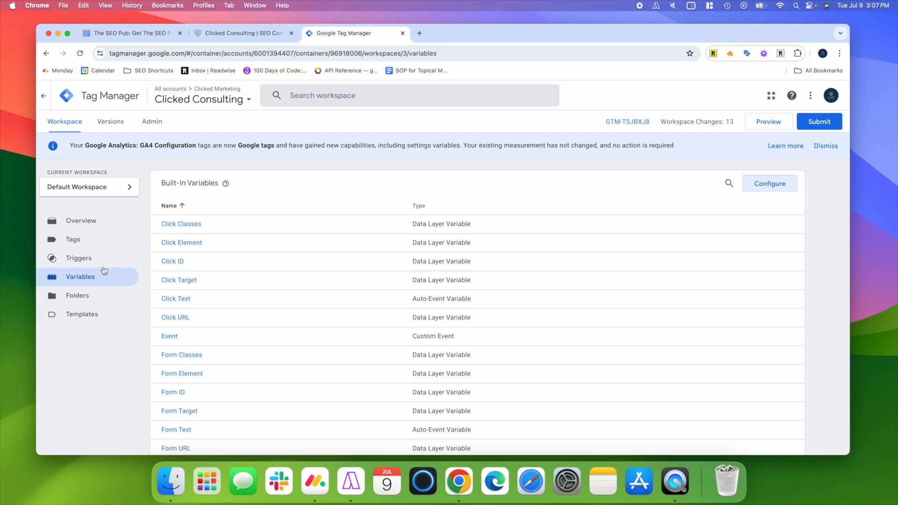
- Rename the "all clicks" trigger as "intro call button"
left_click(84, 258)
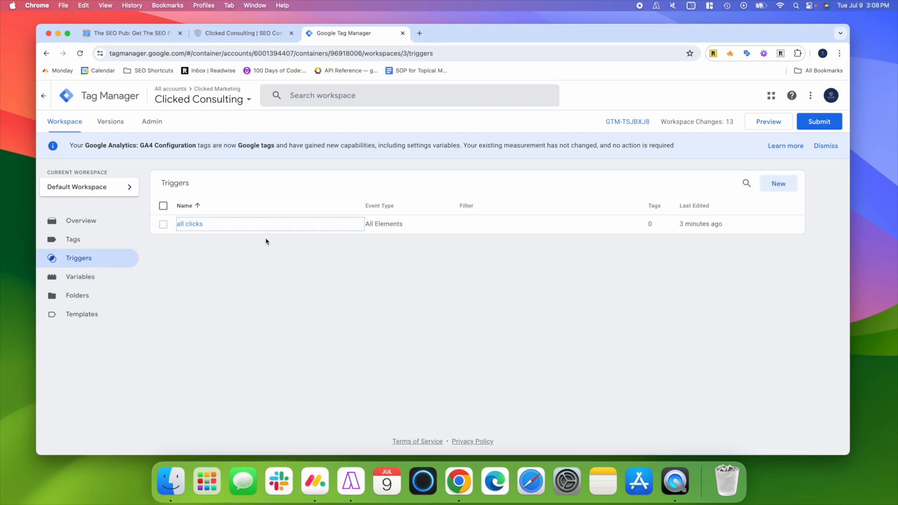
left_click(190, 224)
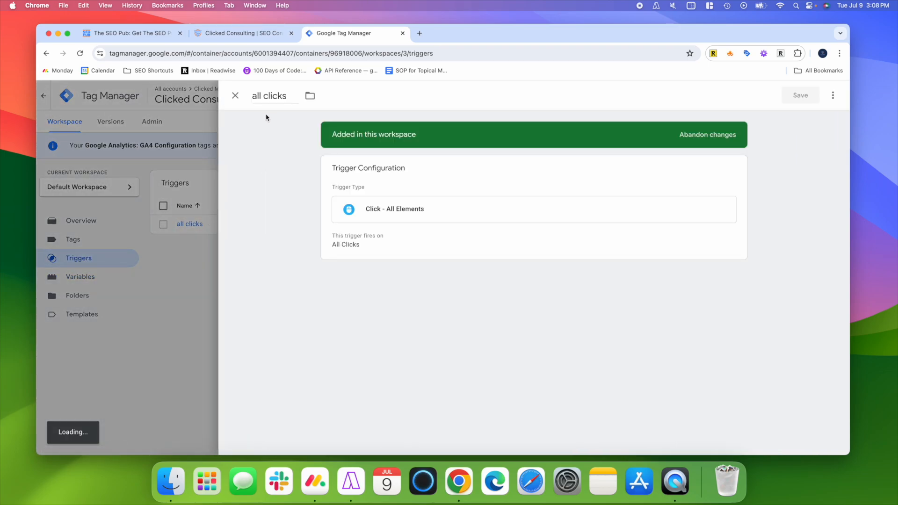
left_click(270, 97)
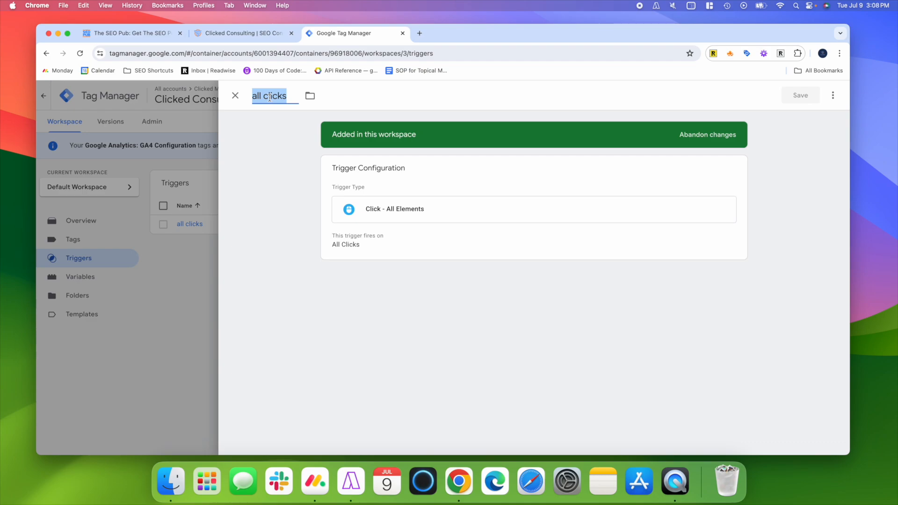
type("intro call b")
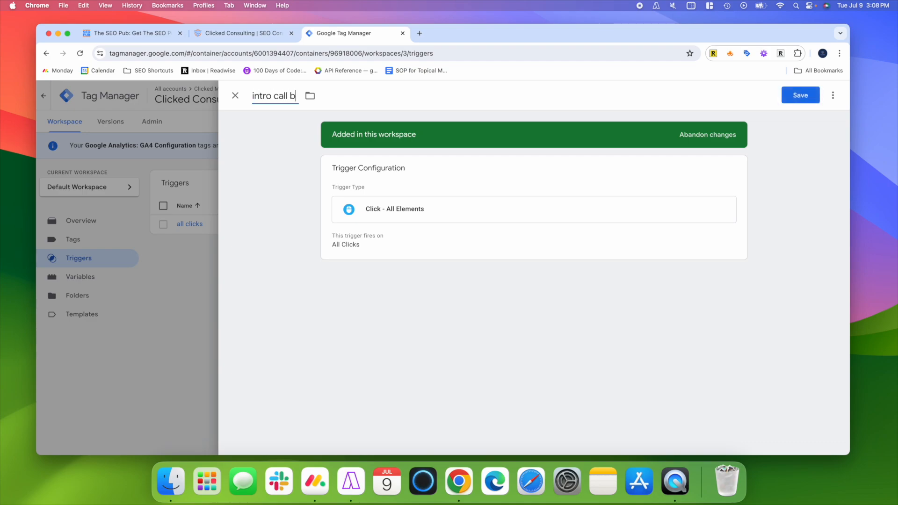
type("utton")
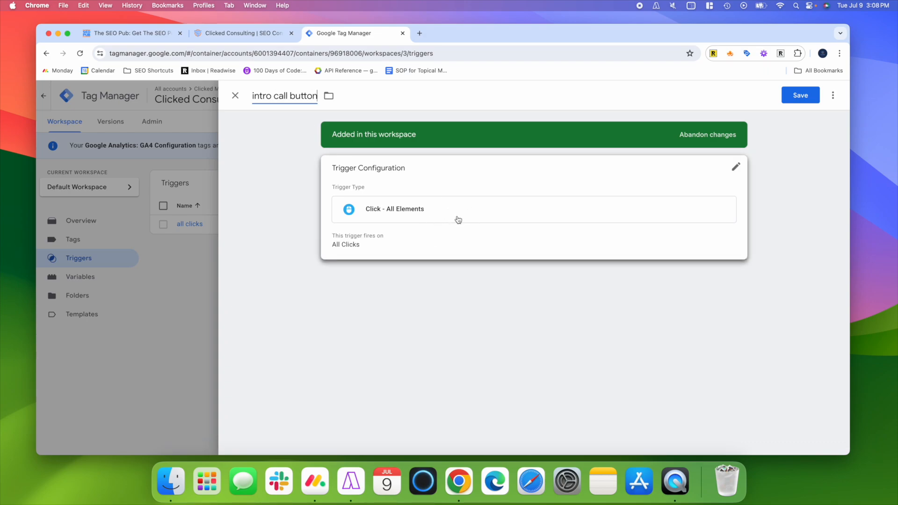
- Restrict the trigger to Some Clicks where Click ID contains brxe-itzcmo, and save it
left_click(458, 220)
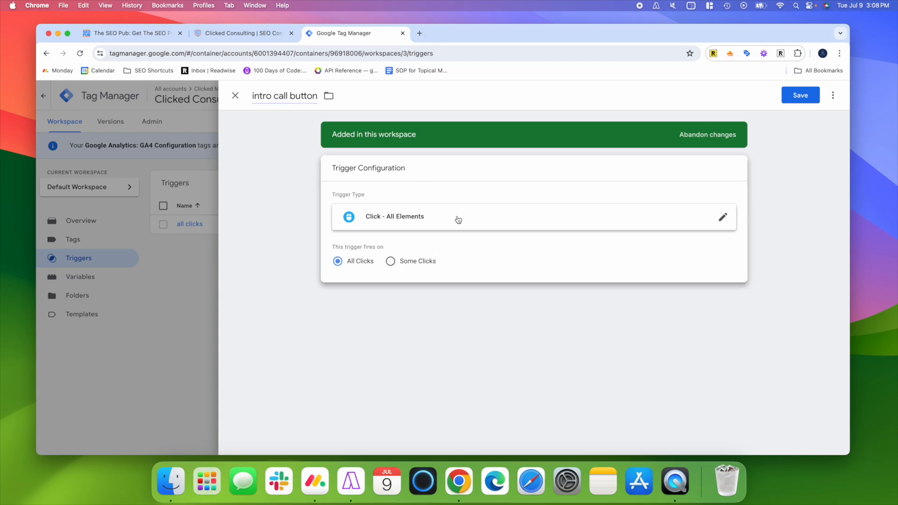
left_click(391, 261)
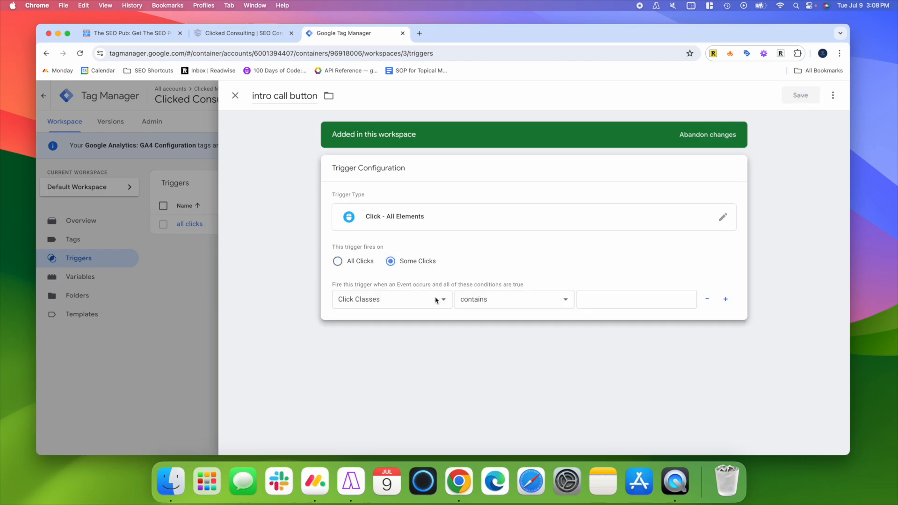
left_click(395, 302)
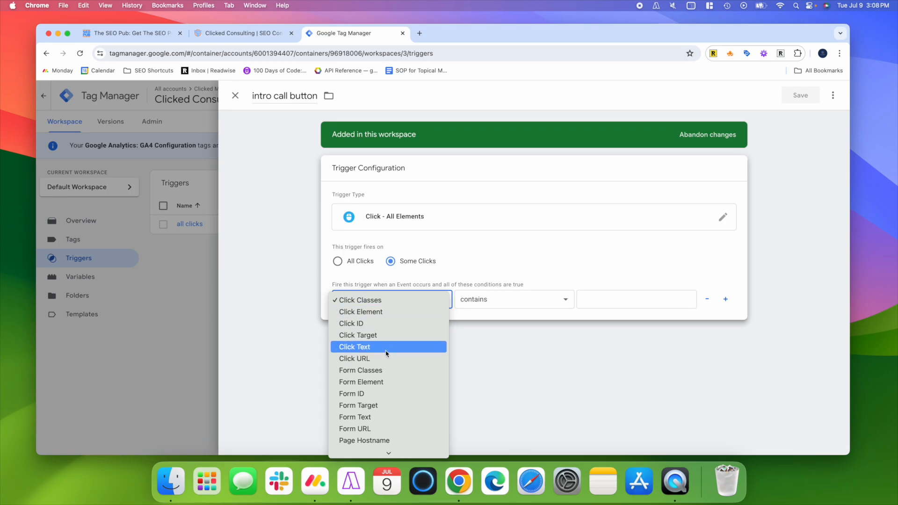
left_click(353, 323)
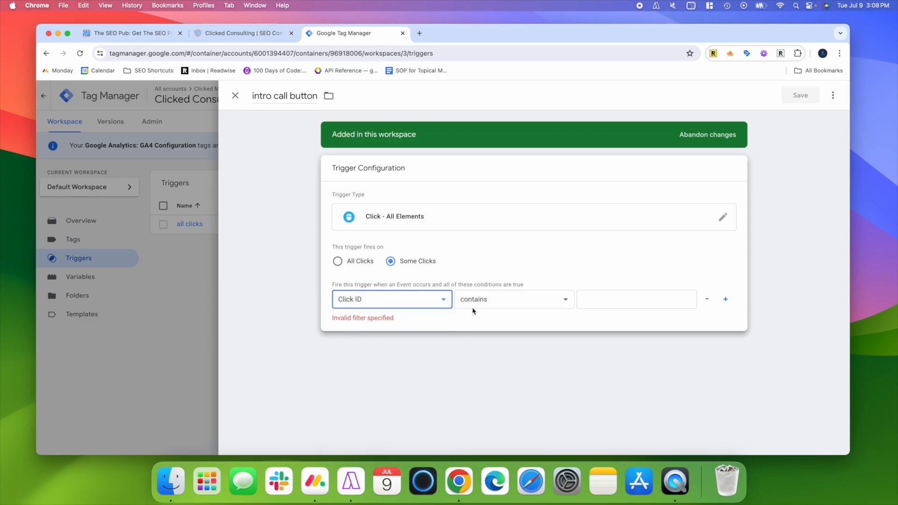
left_click(499, 302)
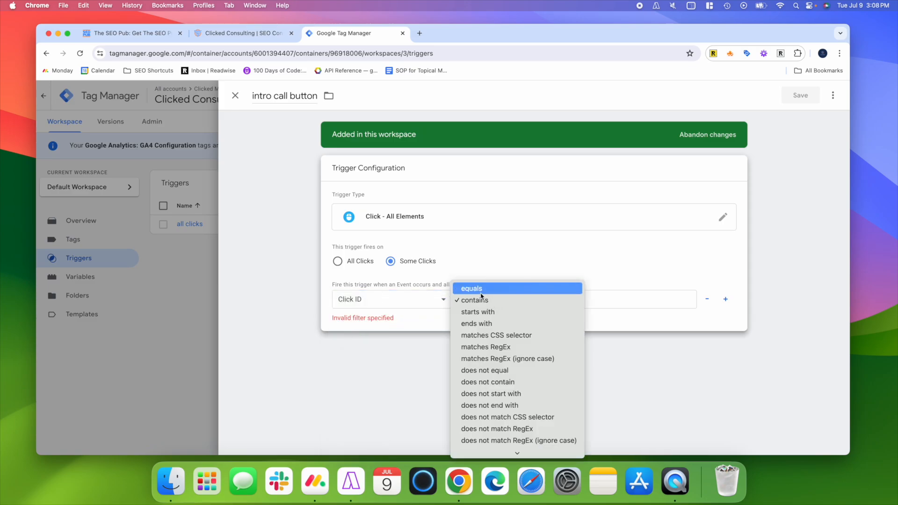
left_click(495, 301)
left_click(598, 302)
type("brxe-itzcmo")
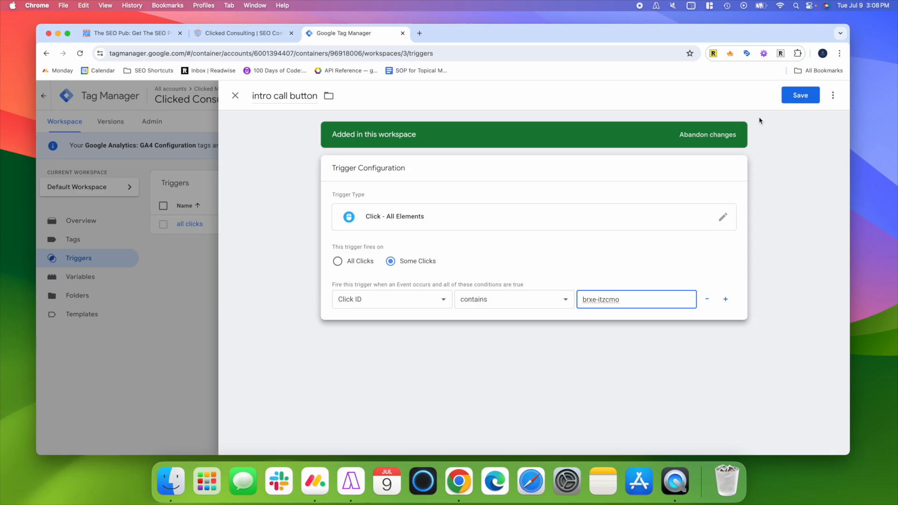
left_click(787, 102)
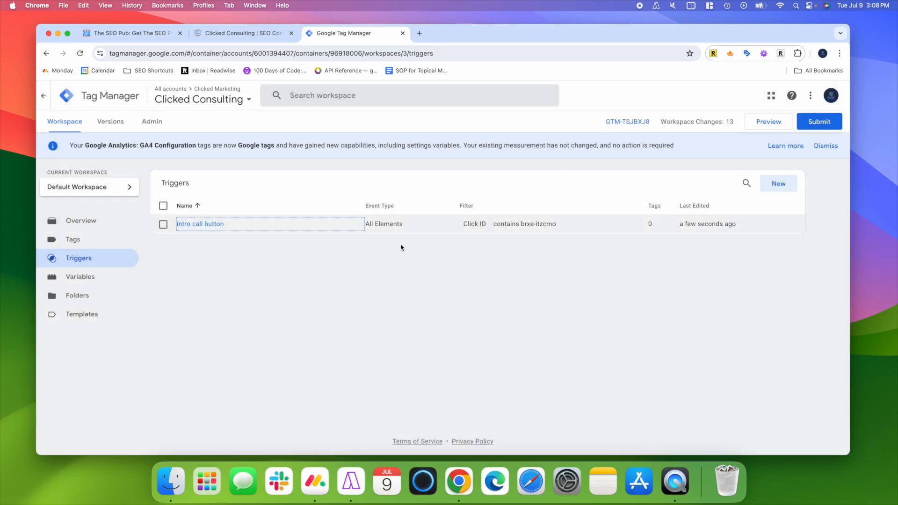
- Create a new tag named "GA4 - Intro Call Button Click"
left_click(72, 240)
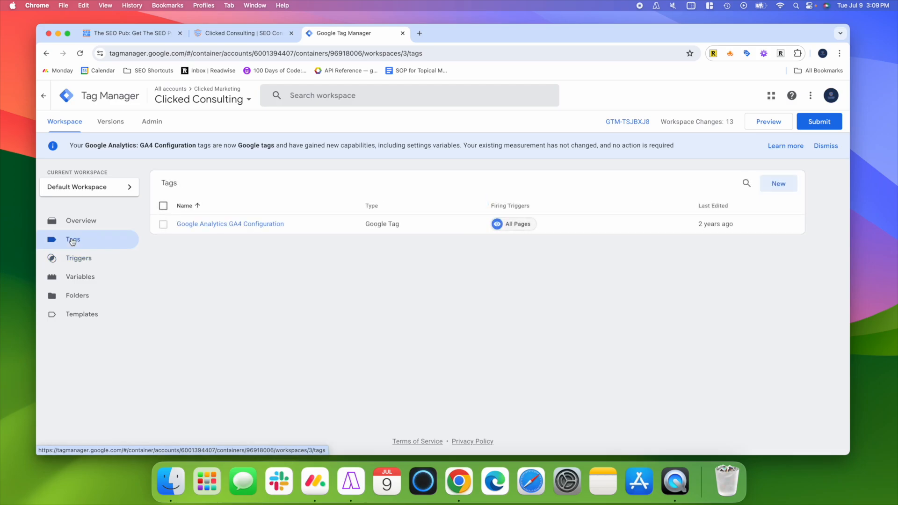
left_click(780, 189)
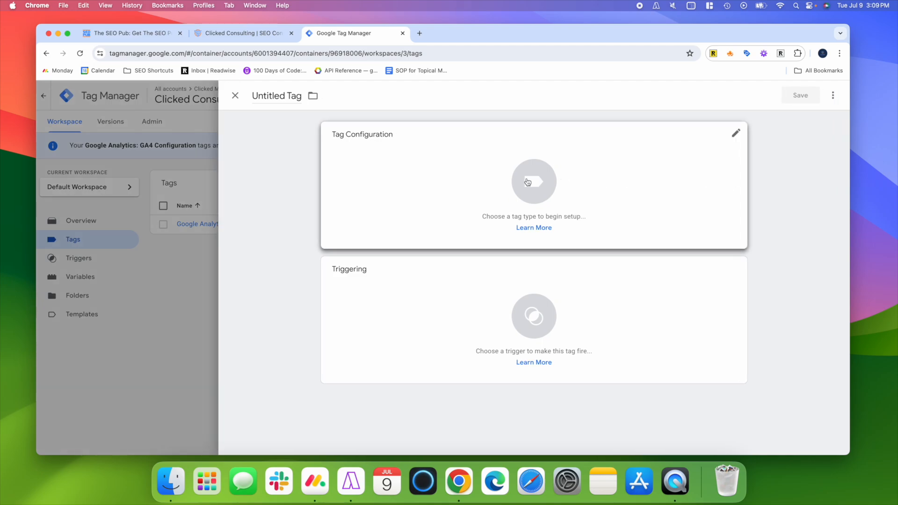
left_click(268, 95)
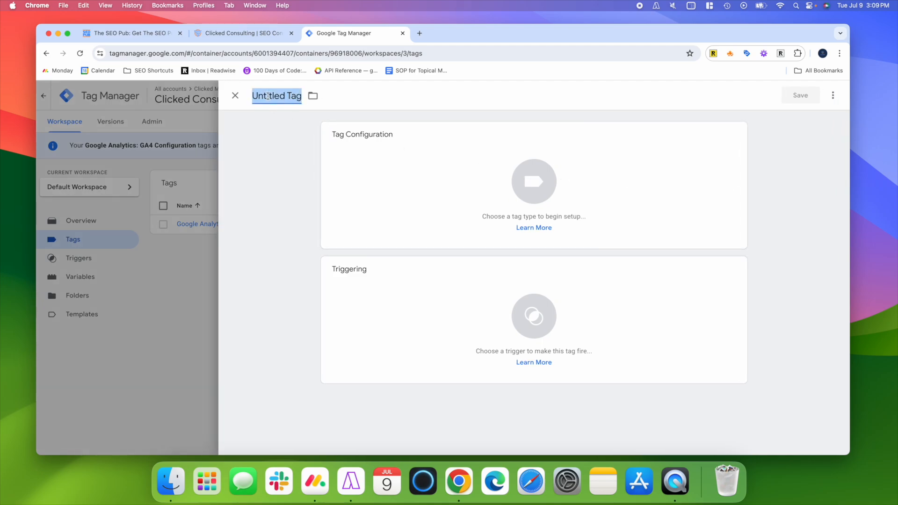
type("GA4")
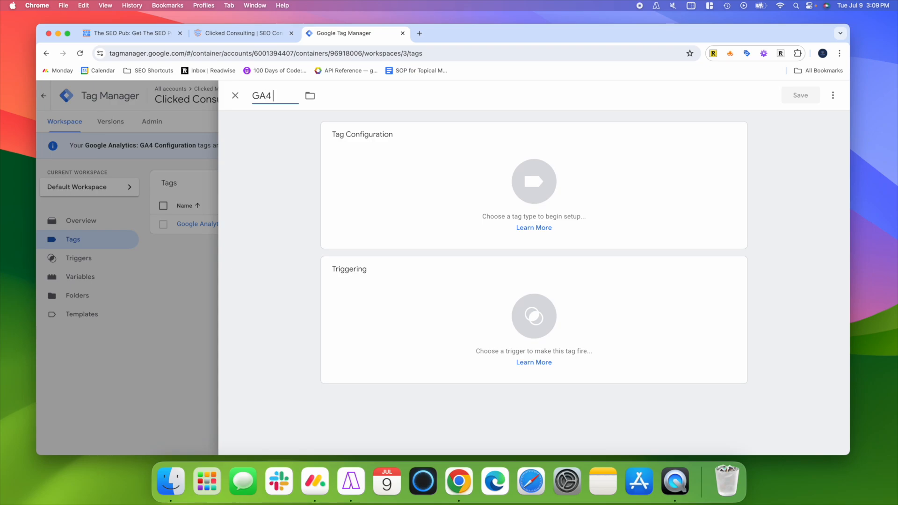
type(" - Intro Call Button Click")
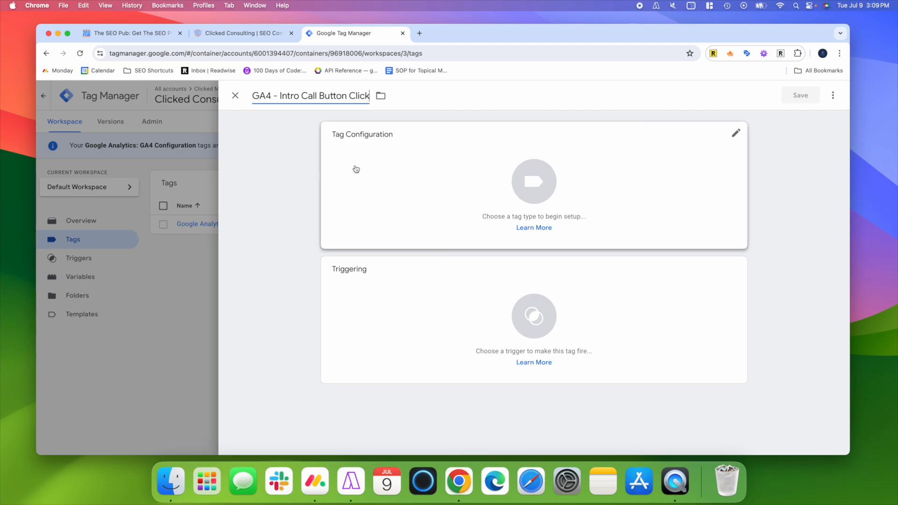
- Make the tag a Google Analytics: GA4 Event with the measurement ID G-Y0W1BYJF04
left_click(546, 185)
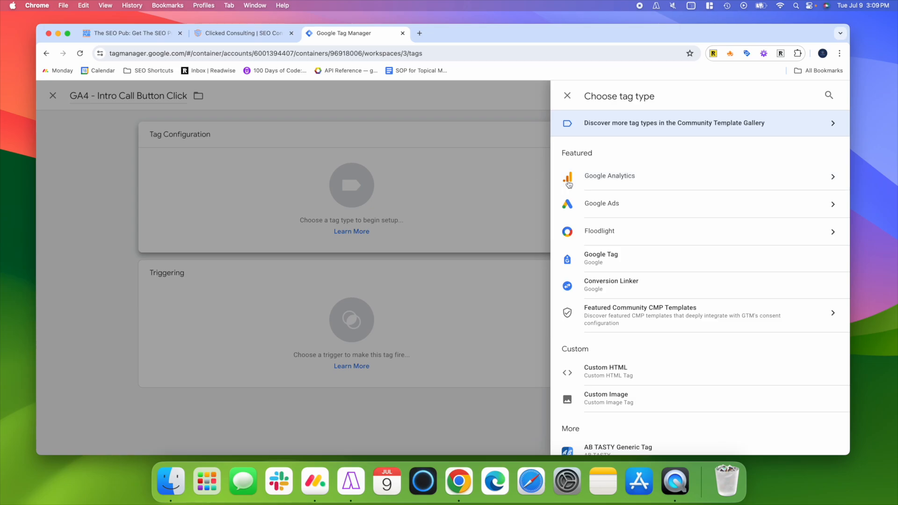
left_click(639, 175)
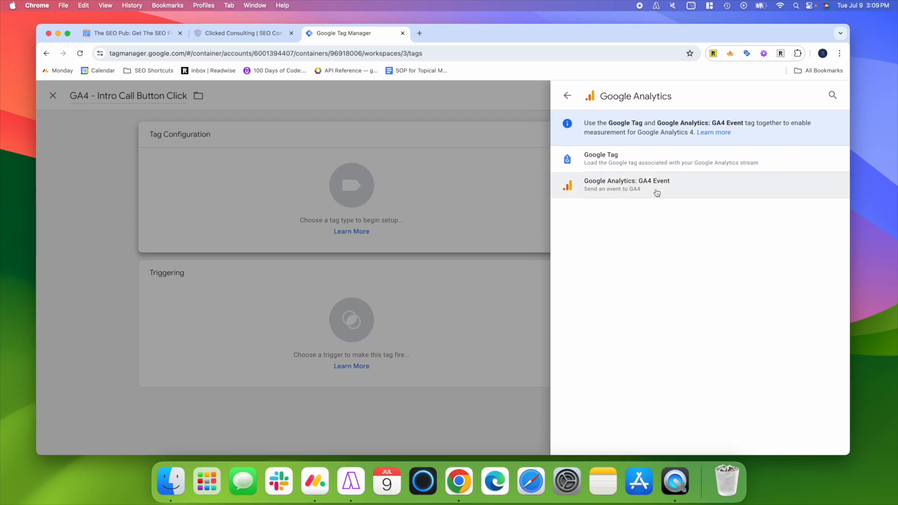
left_click(664, 192)
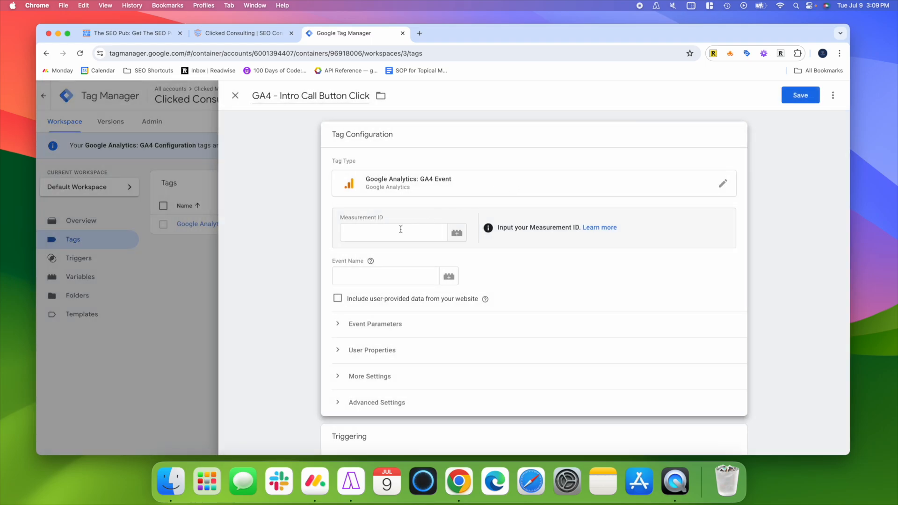
left_click(401, 229)
type("G")
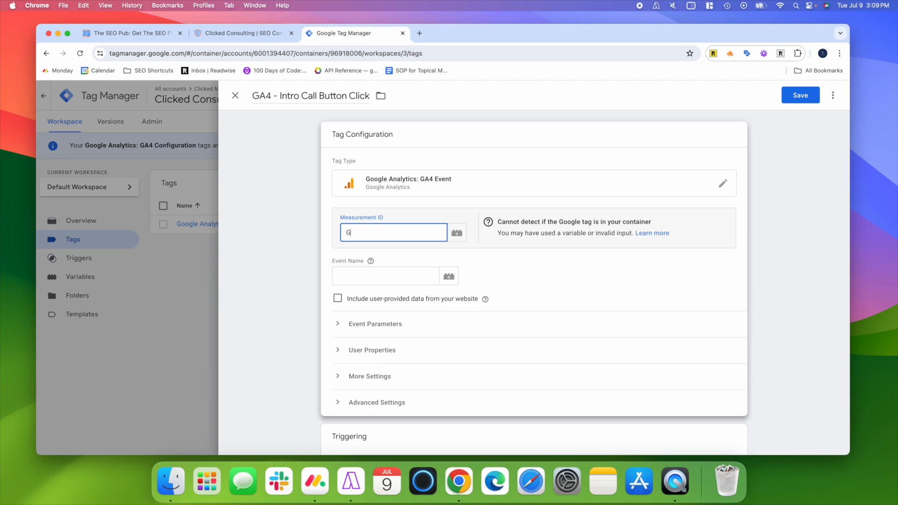
type("-Y0W1BYJF04")
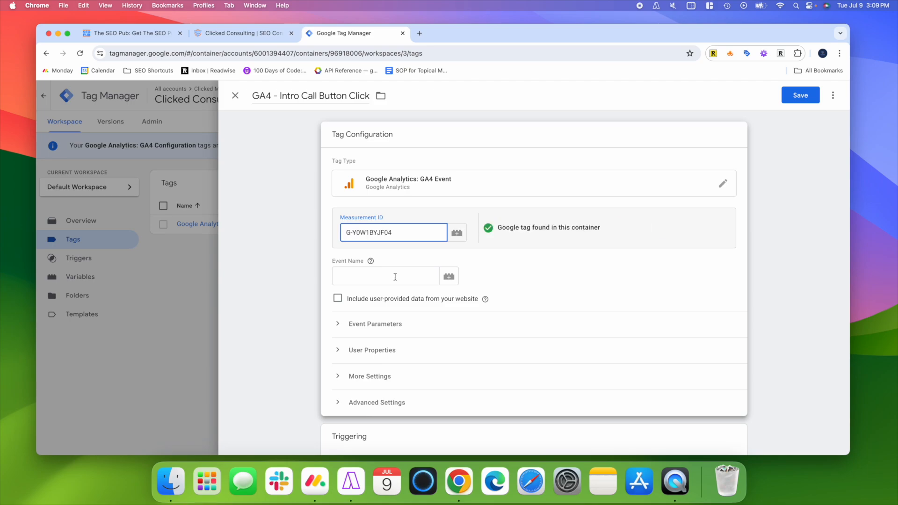
- Set the tag's event name to click_intro_call_button
left_click(395, 276)
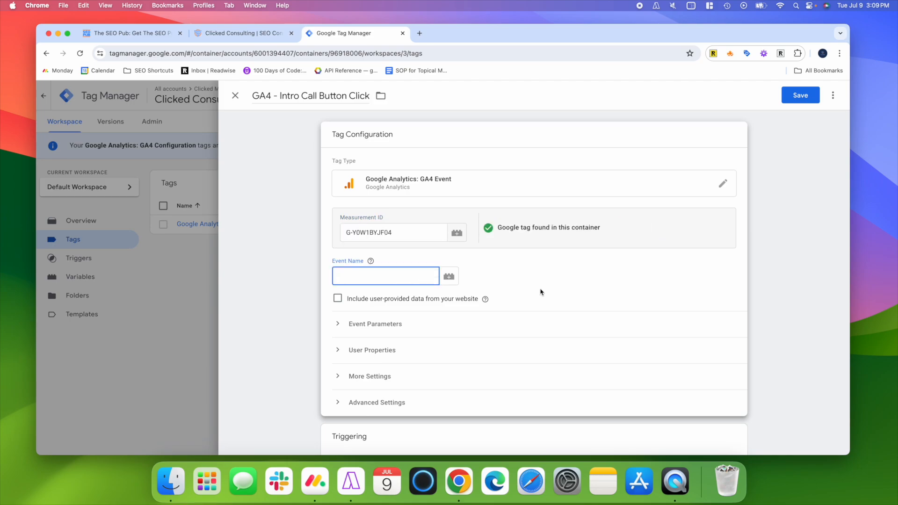
scroll(541, 292, "down", 1)
scroll(541, 292, "down", 3)
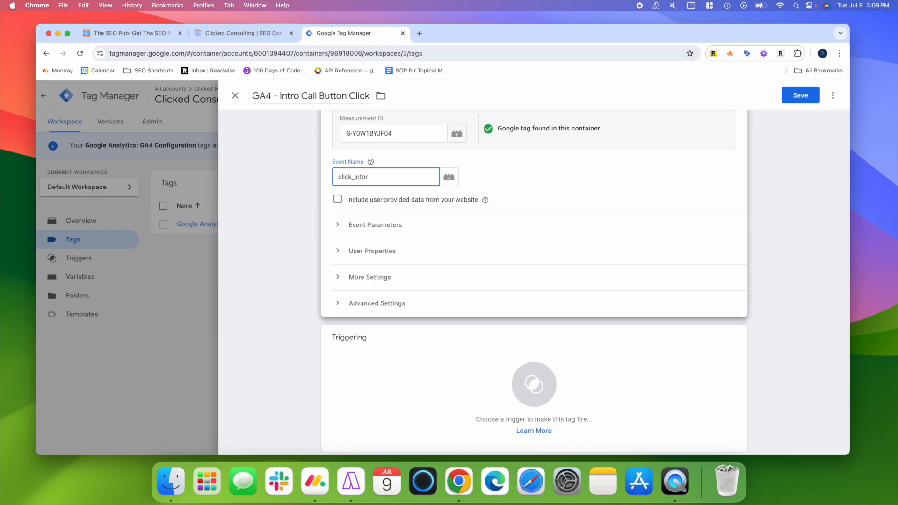
key("BackSpace")
key("BackSpace")
type("ro-c")
key("BackSpace")
key("BackSpace")
type("_call_button")
- Set the tag firing option to Once per page in the tag's advanced settings
scroll(470, 279, "down", 1)
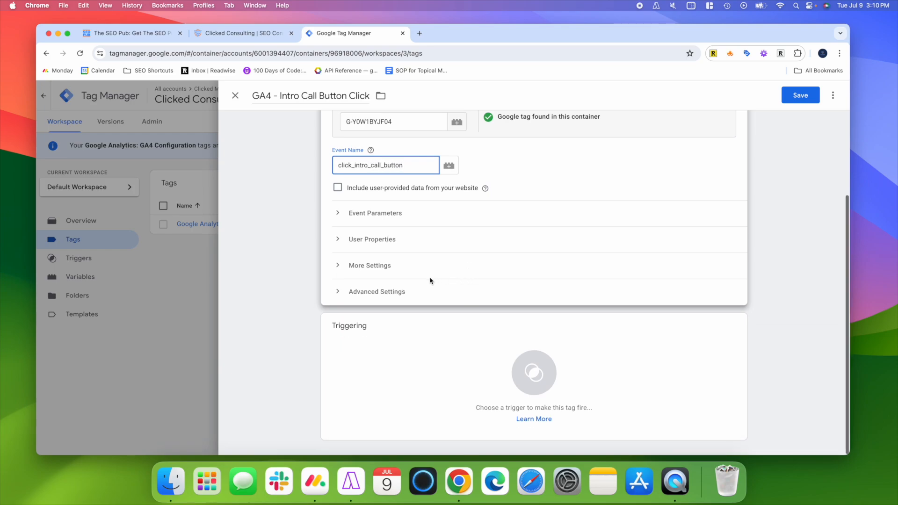
left_click(394, 294)
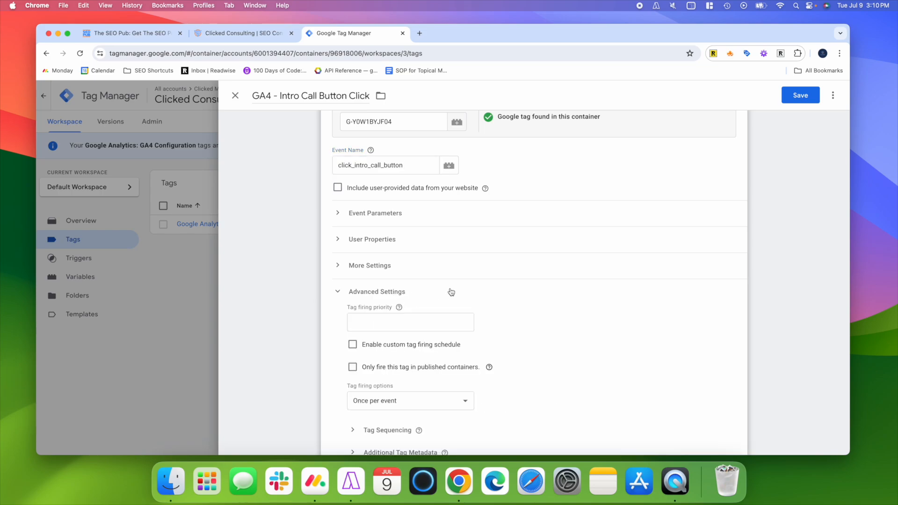
scroll(451, 292, "up", 1)
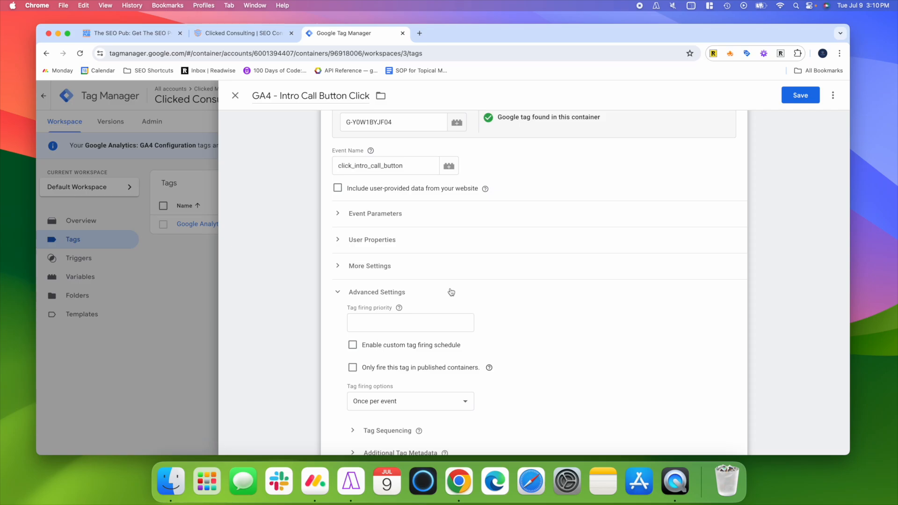
scroll(543, 312, "down", 3)
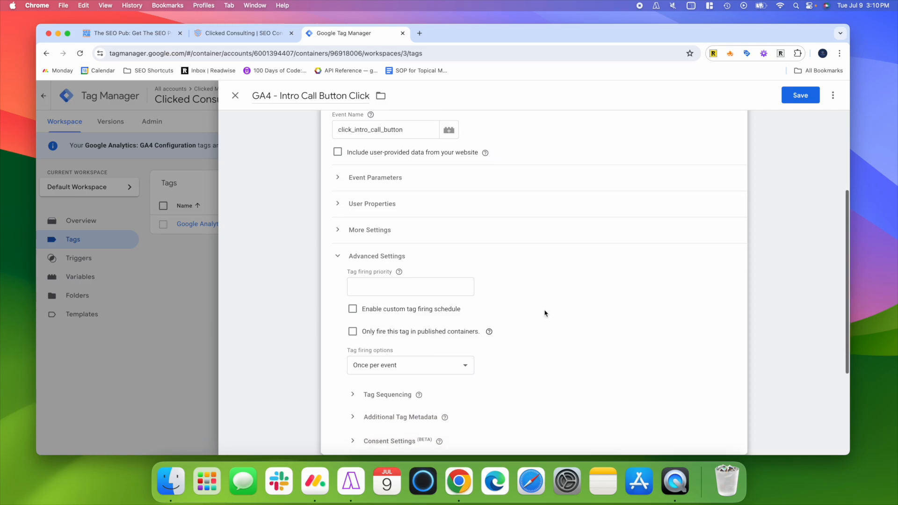
scroll(545, 314, "up", 1)
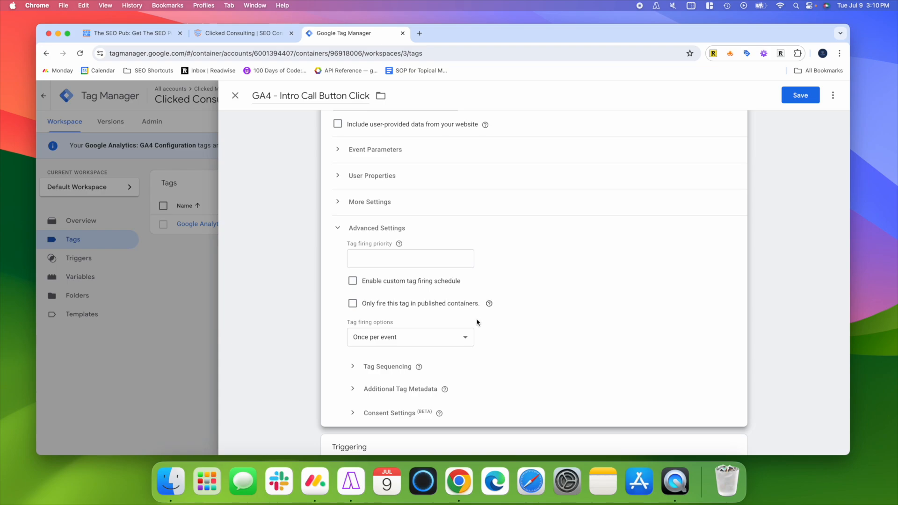
left_click(417, 340)
left_click(403, 350)
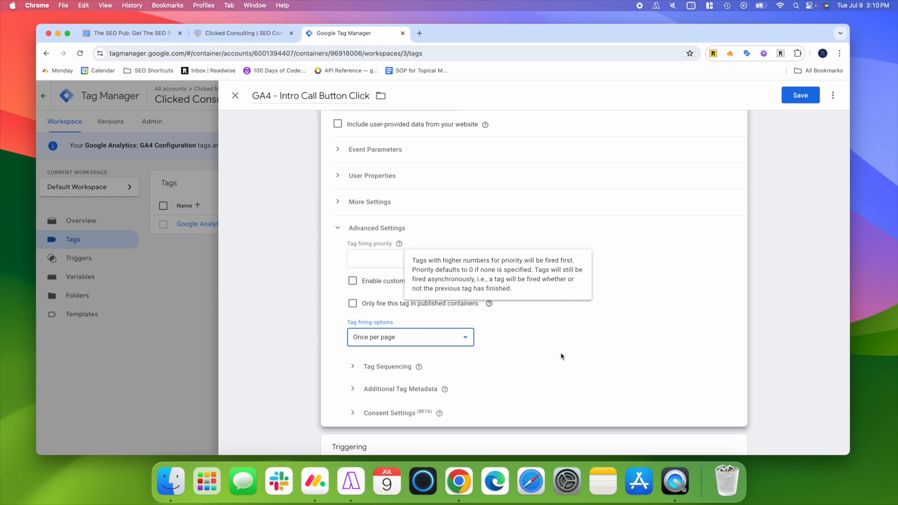
- Attach the "intro call button" trigger to the tag and save it
scroll(561, 358, "down", 5)
left_click(546, 374)
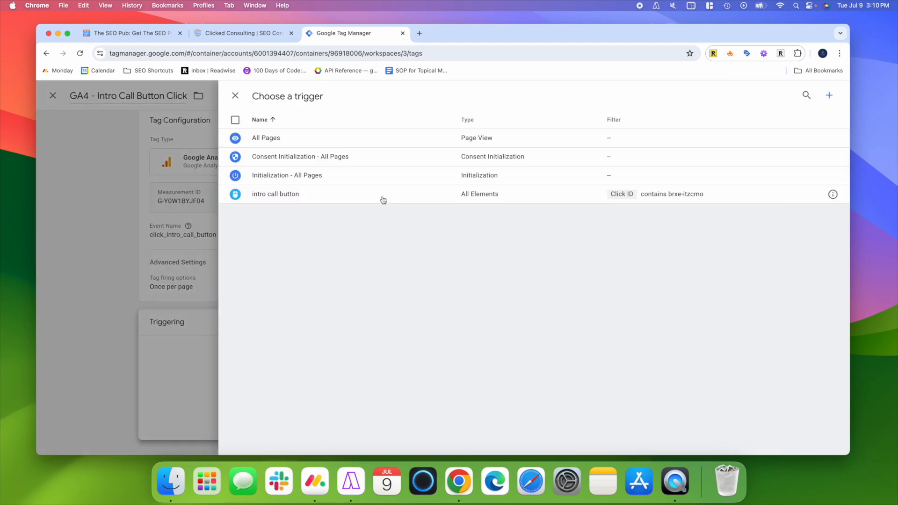
left_click(279, 198)
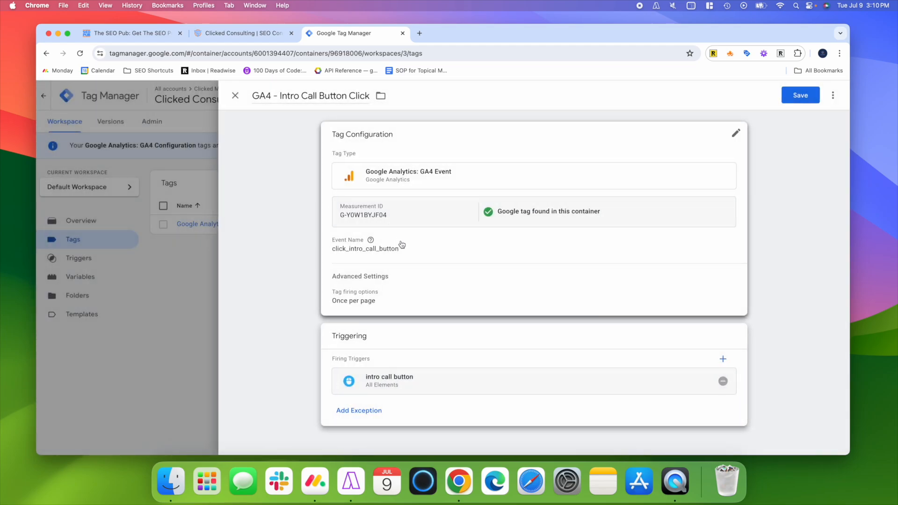
left_click(801, 95)
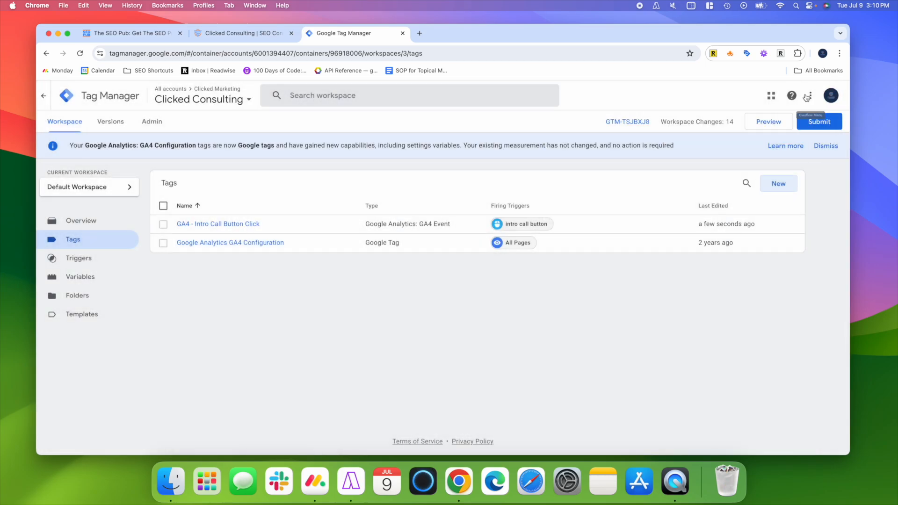
left_click(762, 126)
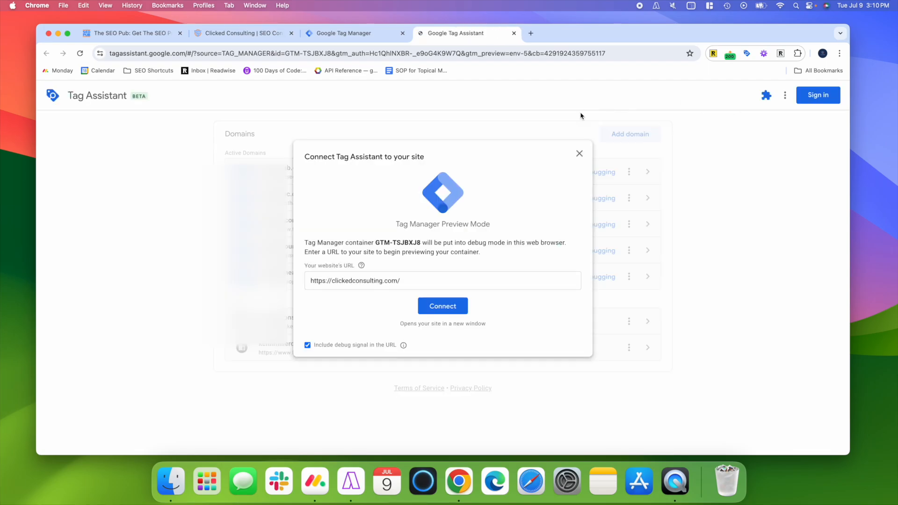
left_click(450, 306)
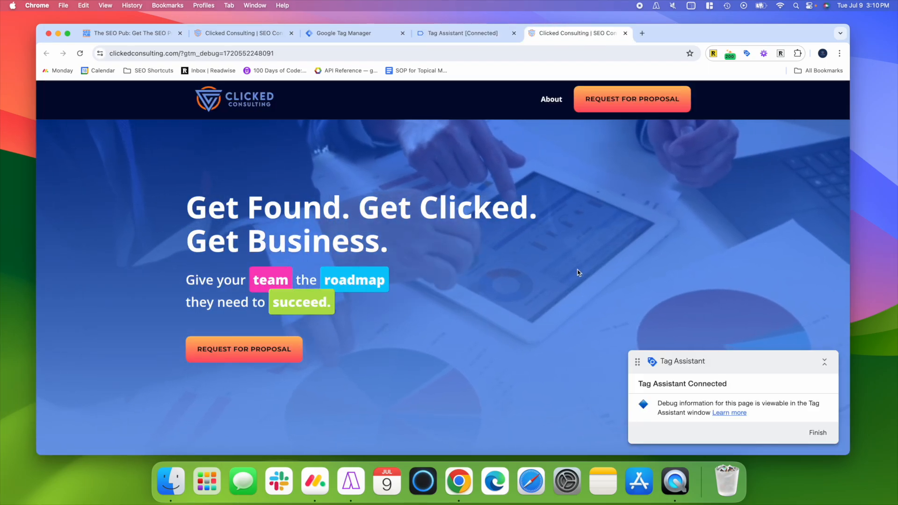
scroll(578, 272, "down", 15)
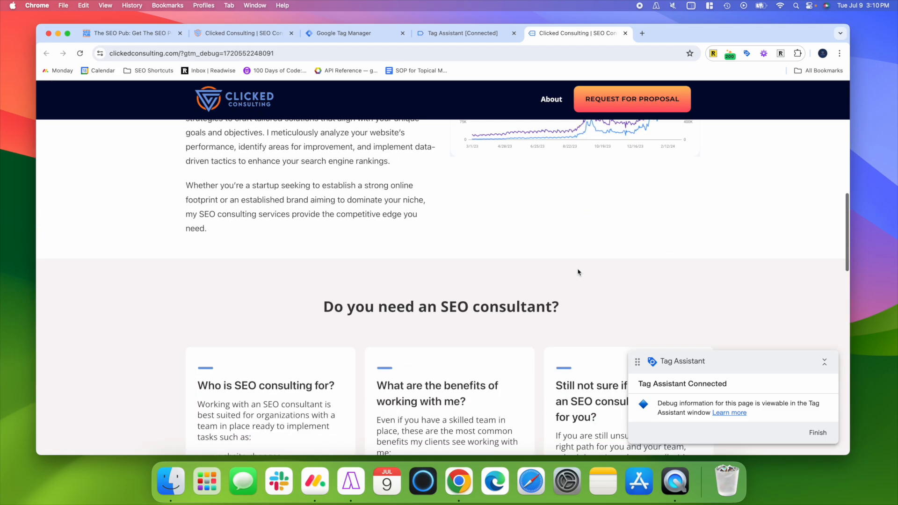
scroll(578, 272, "down", 7)
left_click(607, 250)
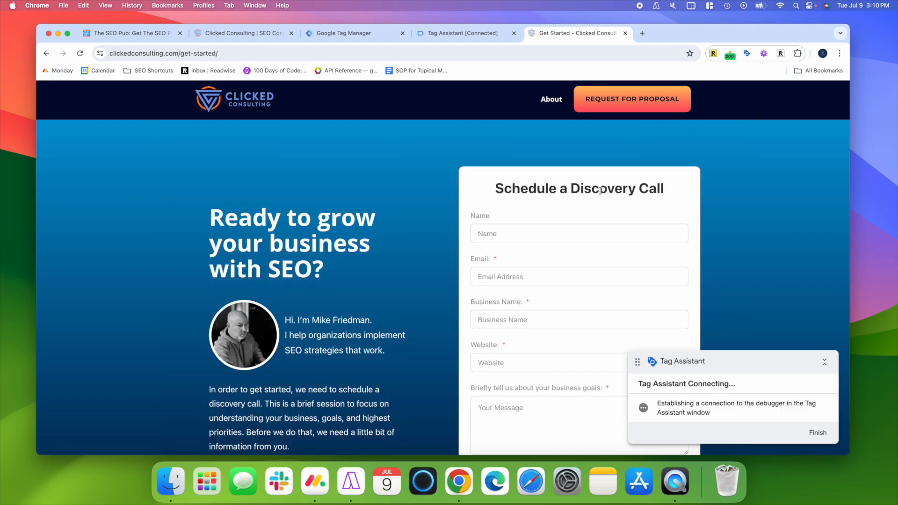
- Check in Tag Assistant which tags fired for the test, and stop debugging clickedconsulting.com
left_click(456, 35)
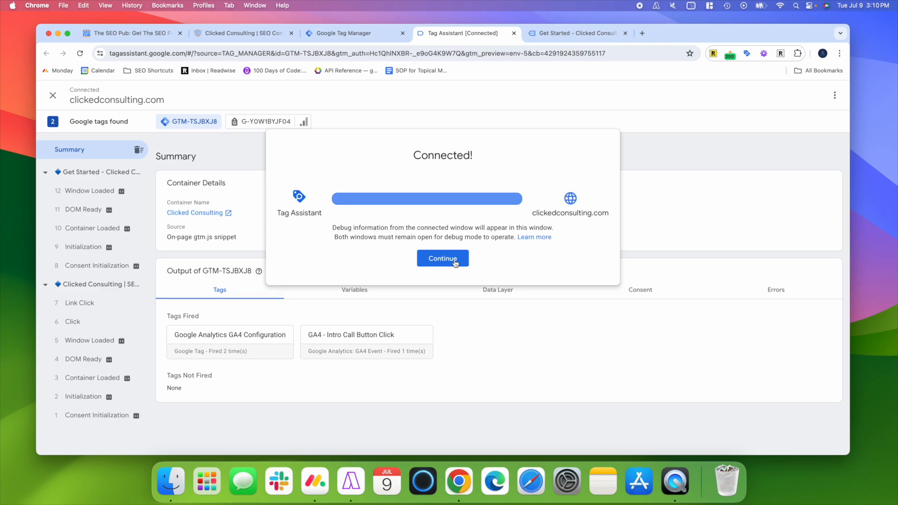
left_click(455, 263)
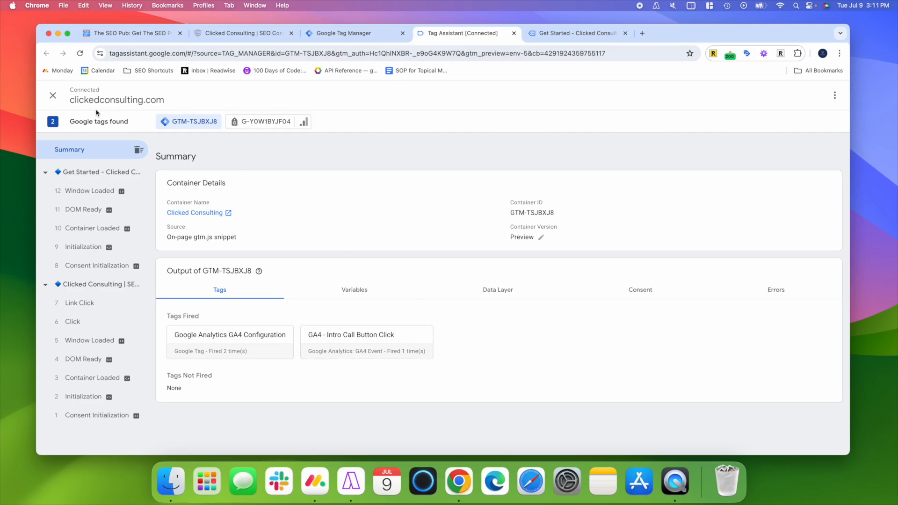
left_click(53, 98)
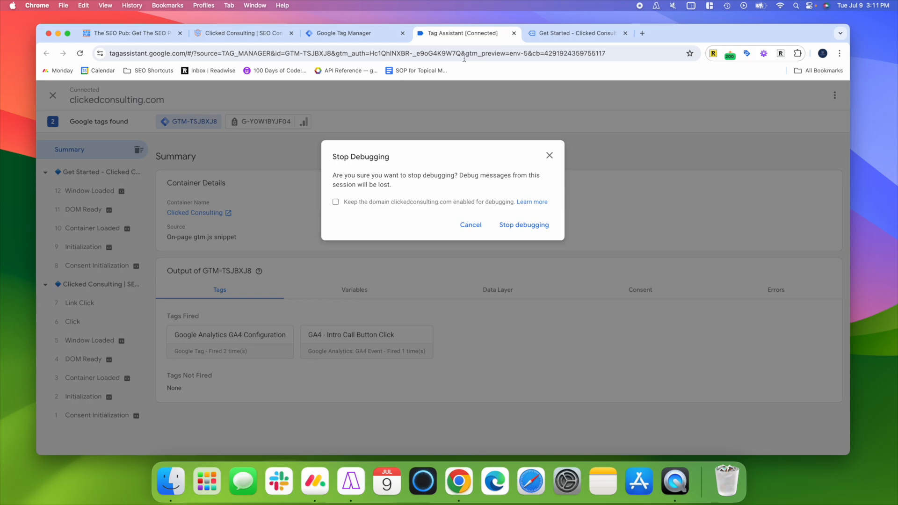
left_click(514, 226)
left_click(514, 33)
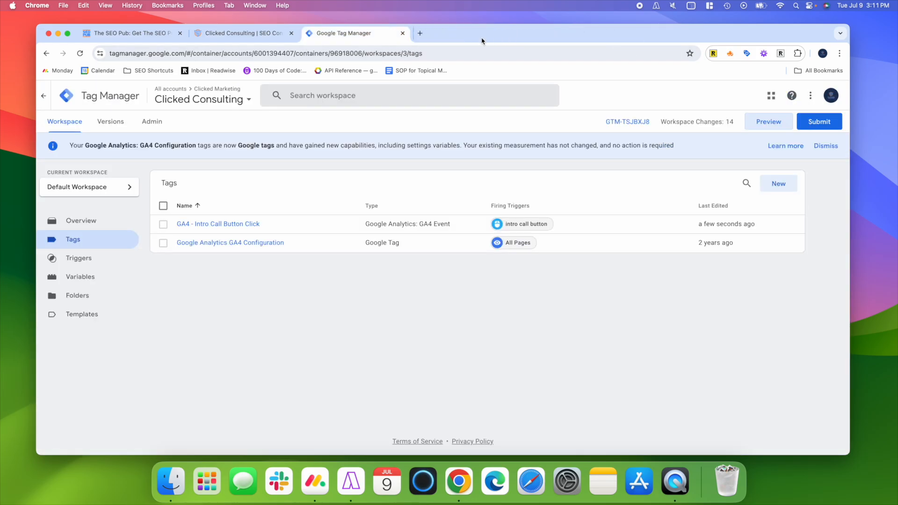
- Submit and publish the workspace changes to the Live environment, skipping the version name and description
left_click(823, 124)
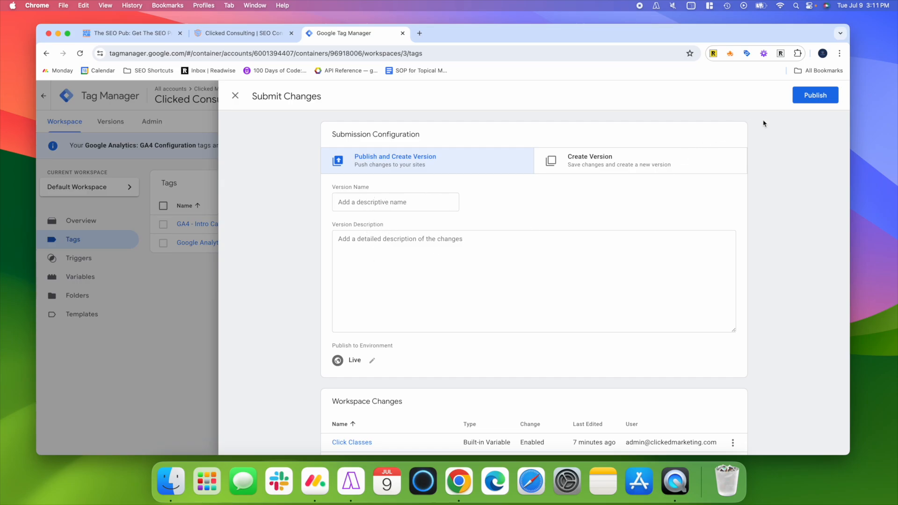
left_click(814, 97)
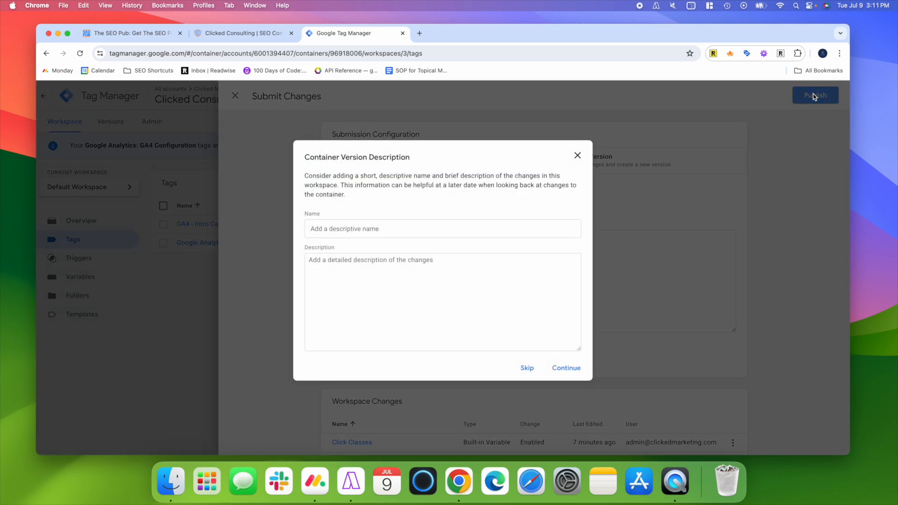
left_click(527, 368)
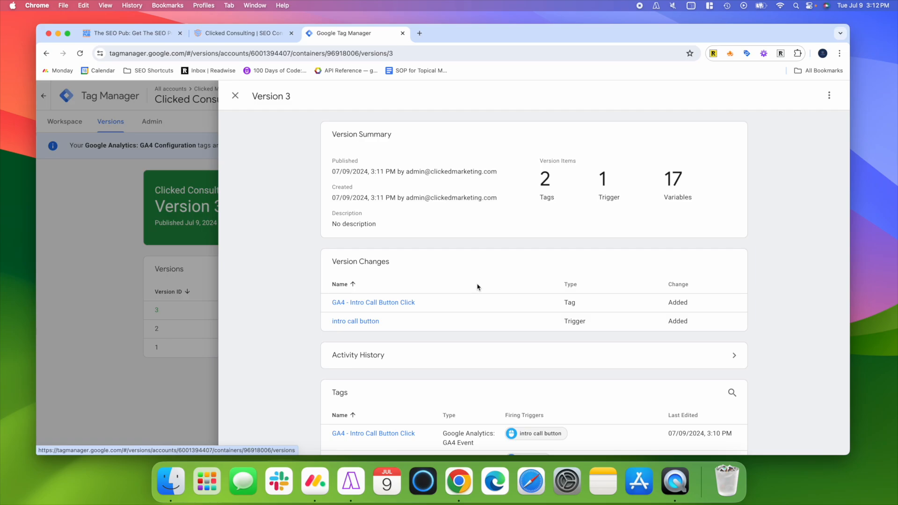
- Switch from the Clicked Consulting website to The SEO Pub home page
left_click(243, 34)
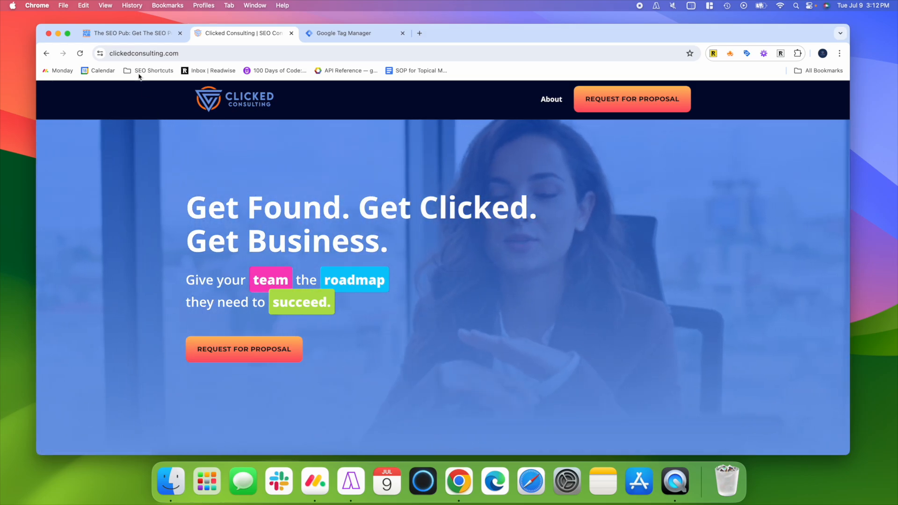
left_click(126, 33)
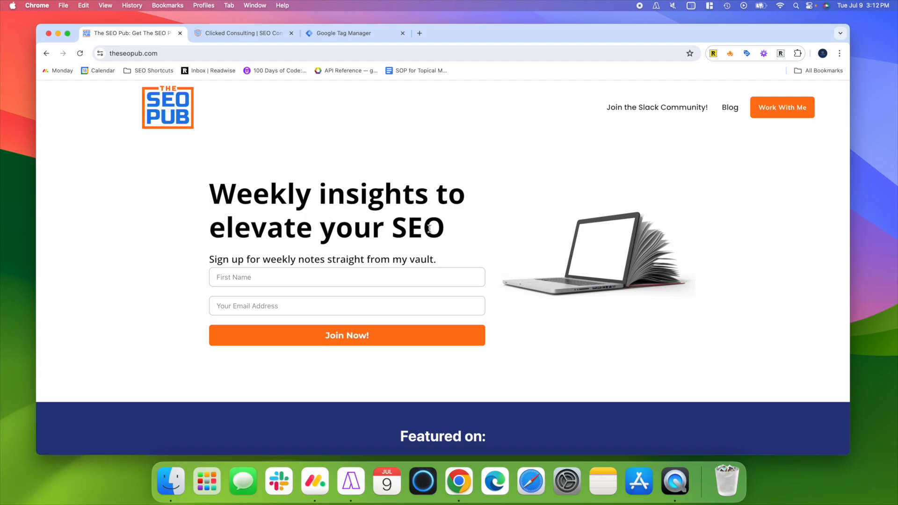